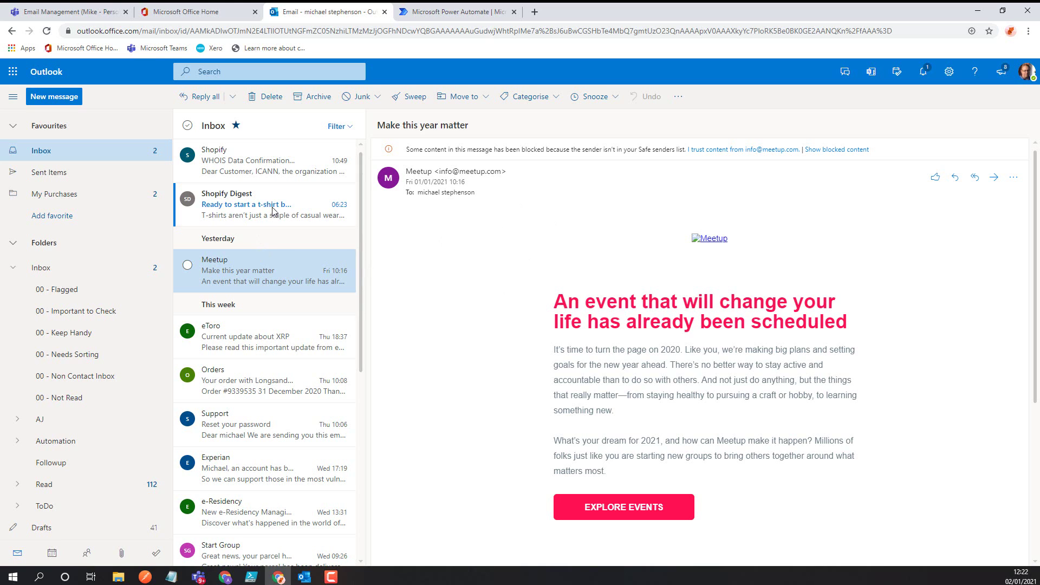
# Look through the Outlook inbox messages, and view the Email Domain Mapping list in the Teams Email Management channel
pyautogui.scroll(-5, 262, 233)
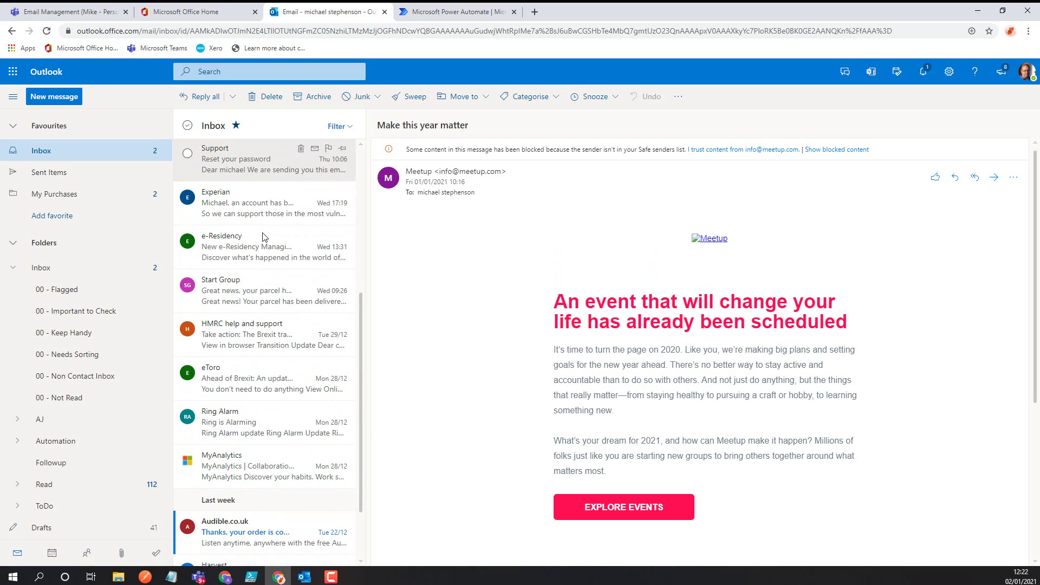
pyautogui.scroll(5, 262, 234)
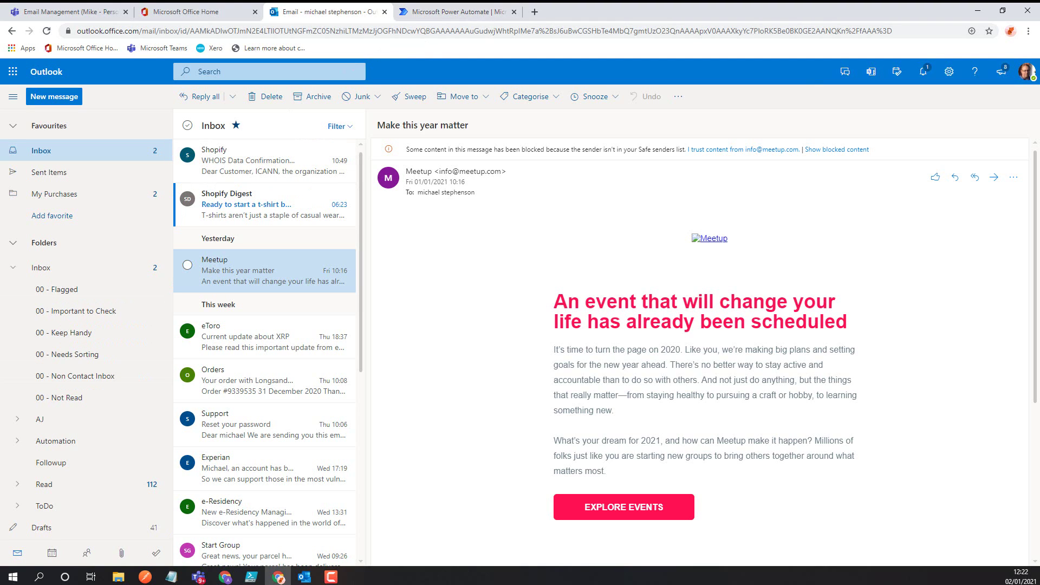
pyautogui.hotkey('ctrl', '1')
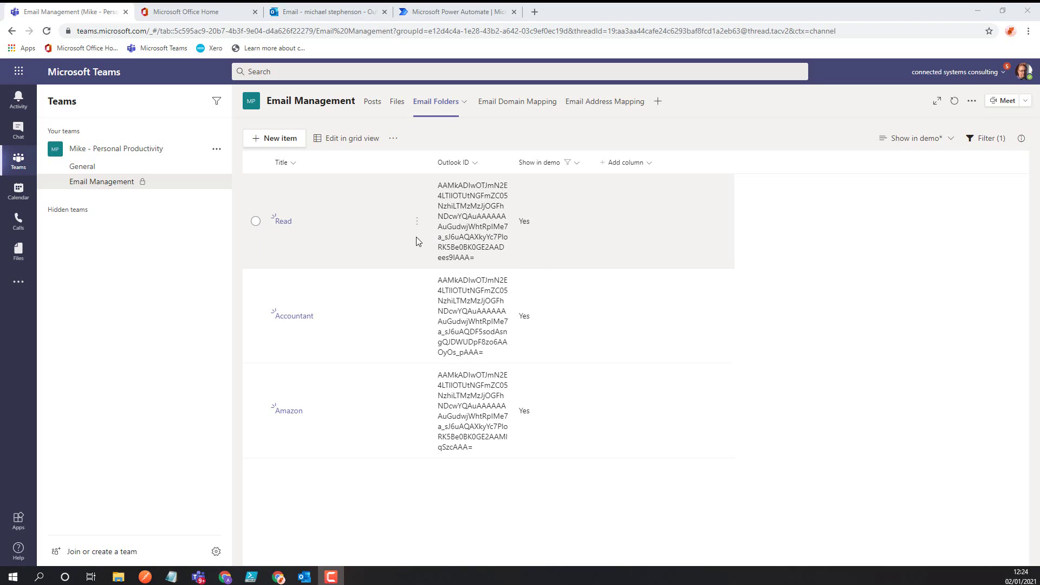
pyautogui.click(517, 102)
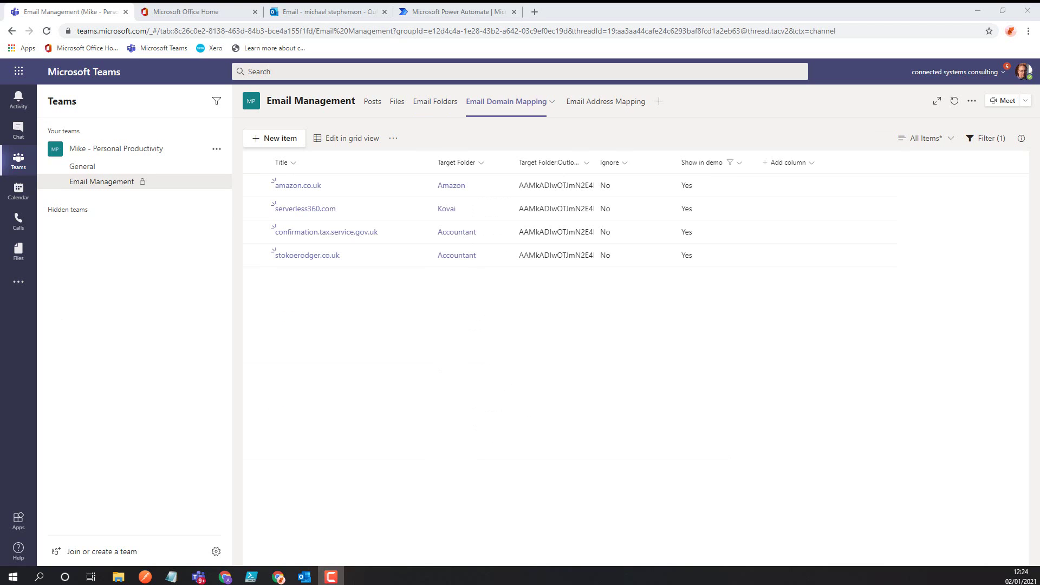
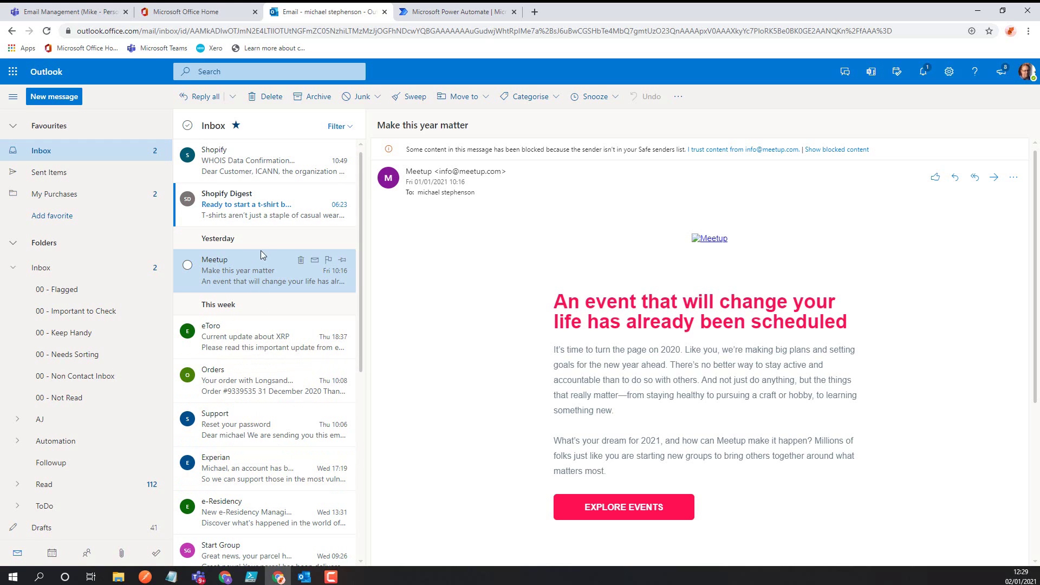
# Switch to Power Automate, open the list of cloud flows and go through the CleanInbox flows
pyautogui.click(419, 11)
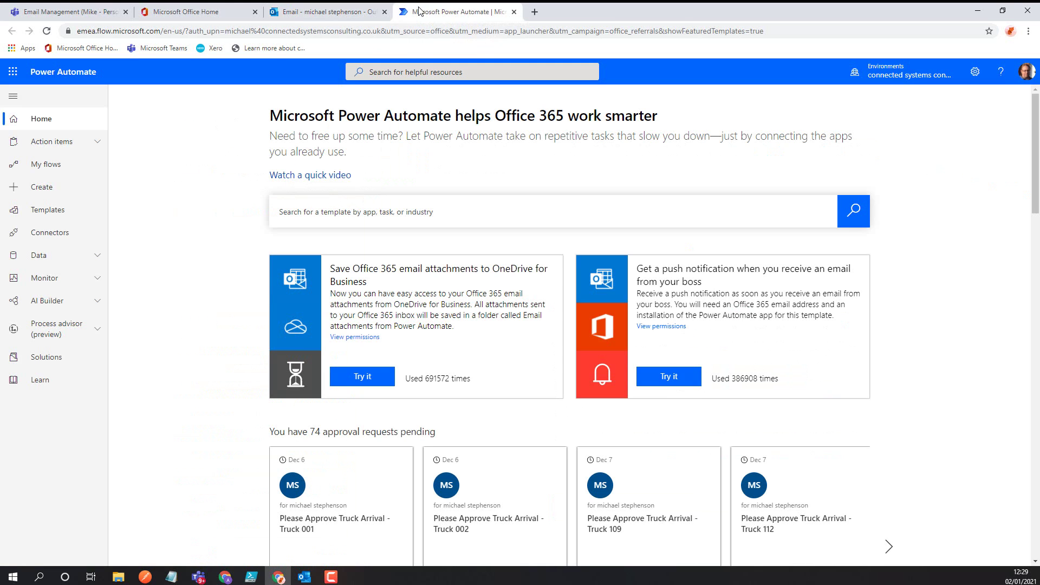
pyautogui.click(27, 171)
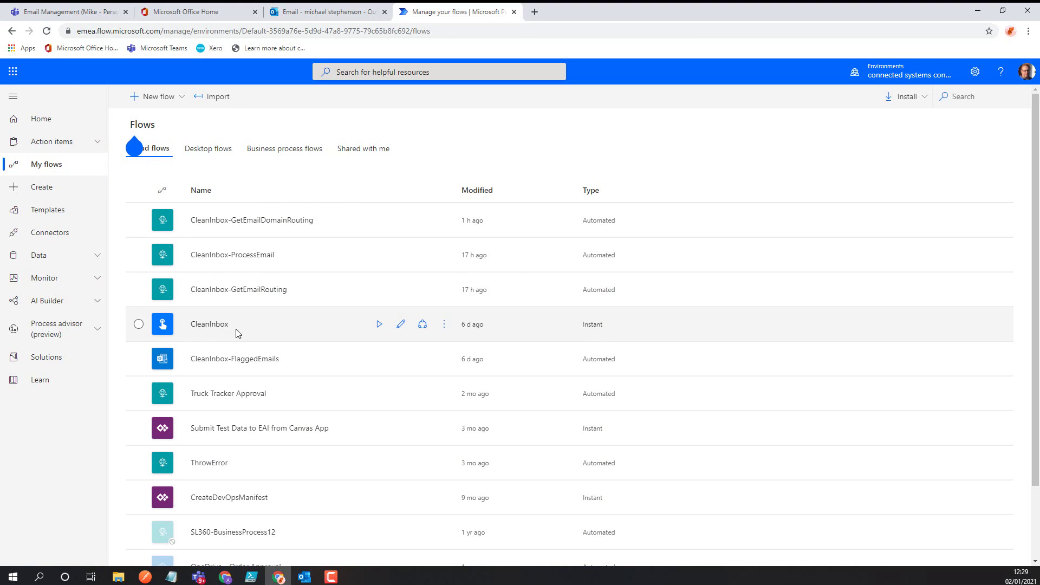
pyautogui.click(138, 324)
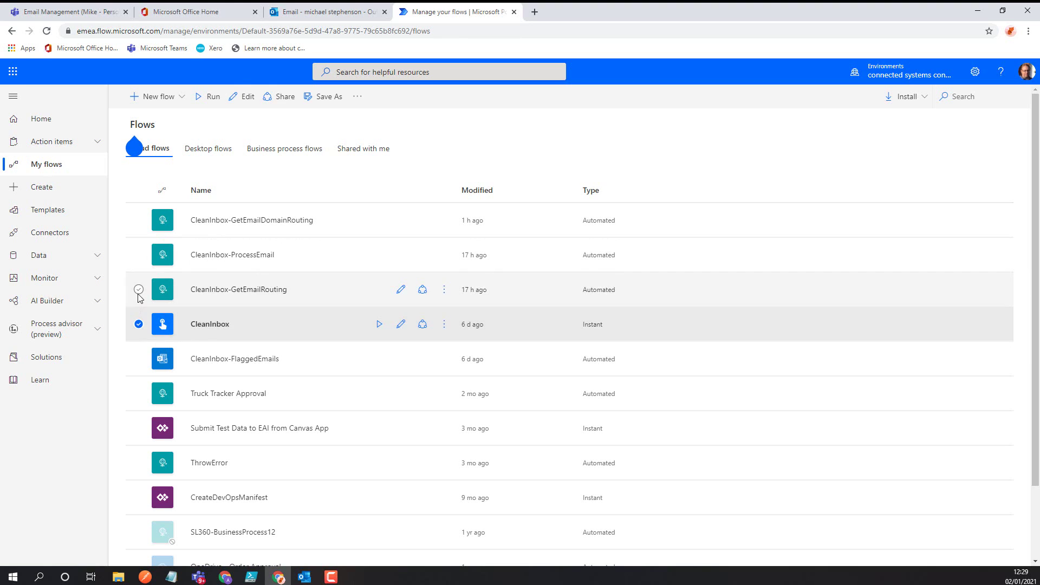
pyautogui.click(138, 289)
pyautogui.click(139, 254)
pyautogui.click(139, 221)
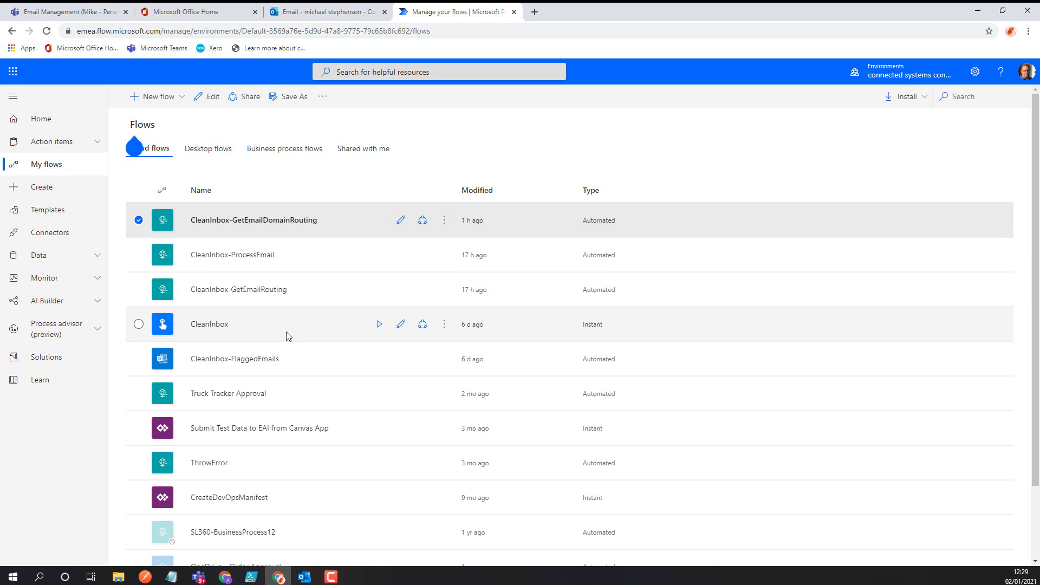
# Open the CleanInbox-FlaggedEmails flow for editing and inspect the settings of its Move email action
pyautogui.click(211, 368)
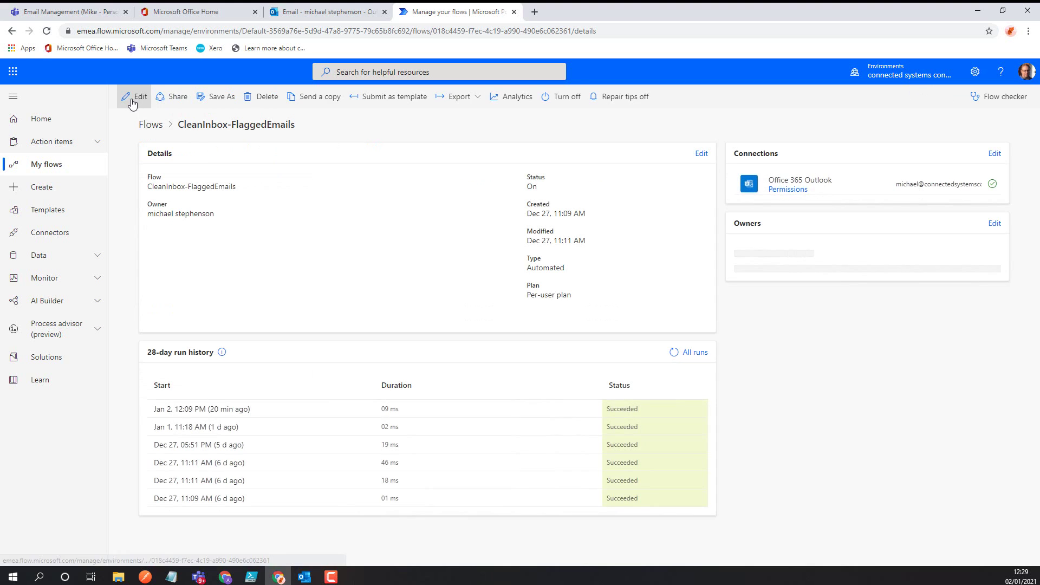
pyautogui.click(133, 97)
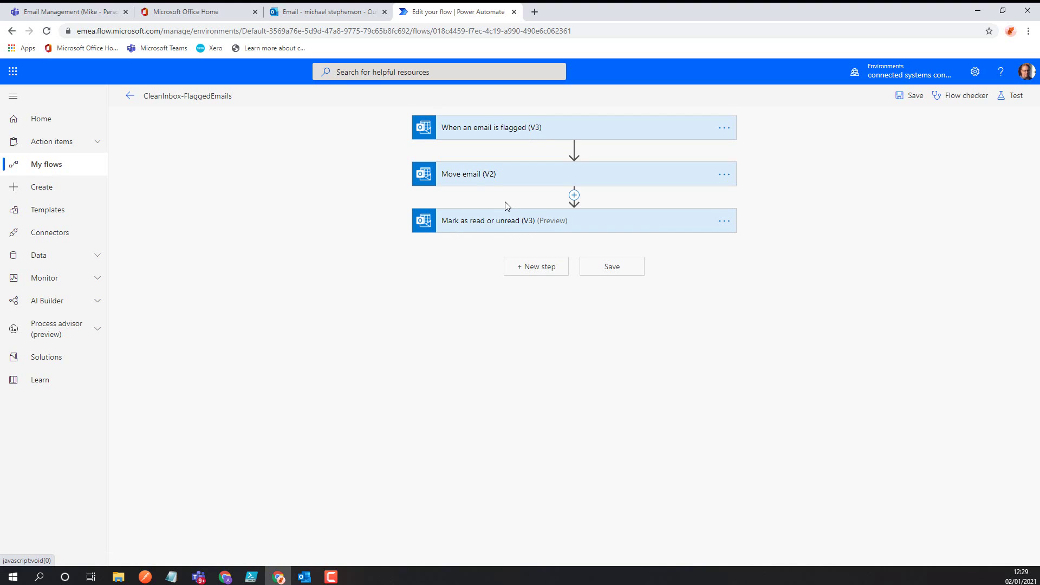
pyautogui.click(464, 186)
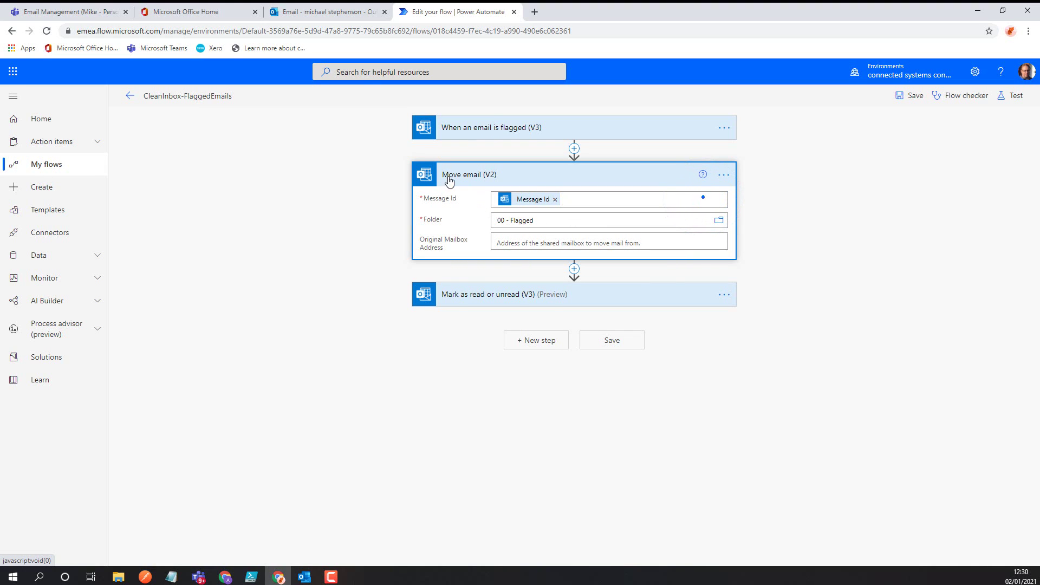
pyautogui.click(445, 176)
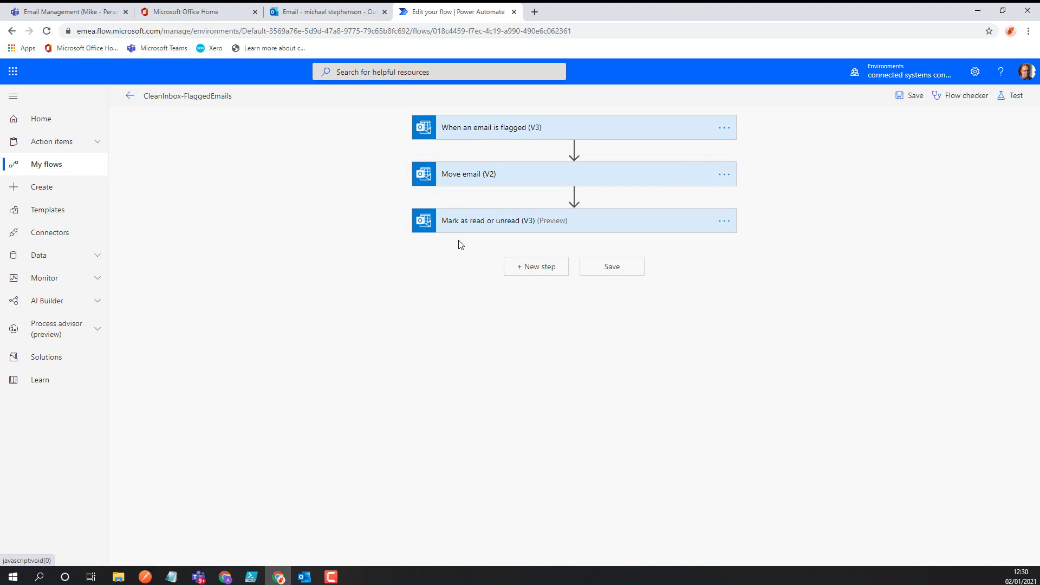
# Return to the flow list and open the CleanInbox flow for editing
pyautogui.click(53, 172)
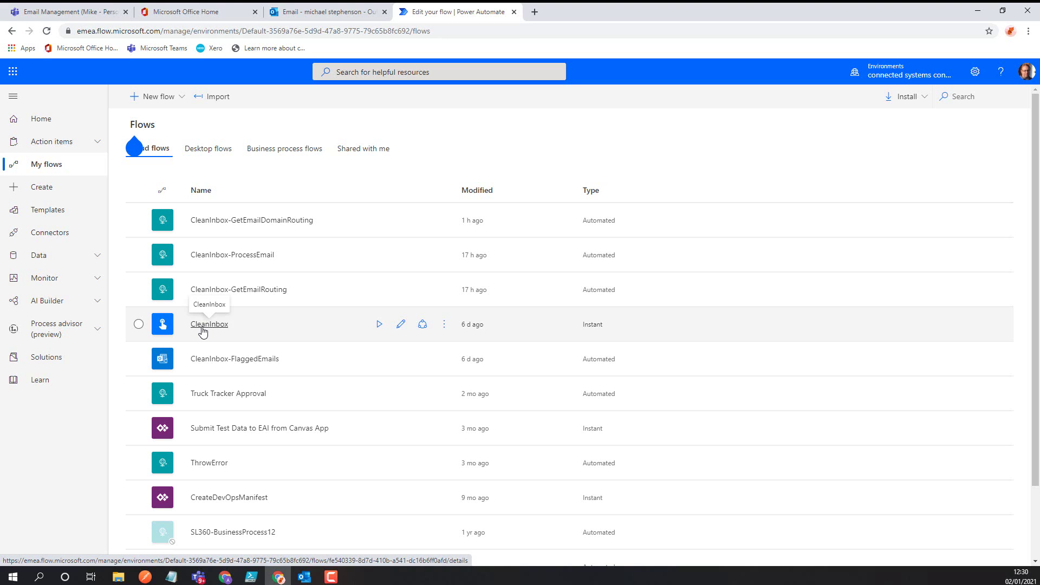
pyautogui.click(203, 325)
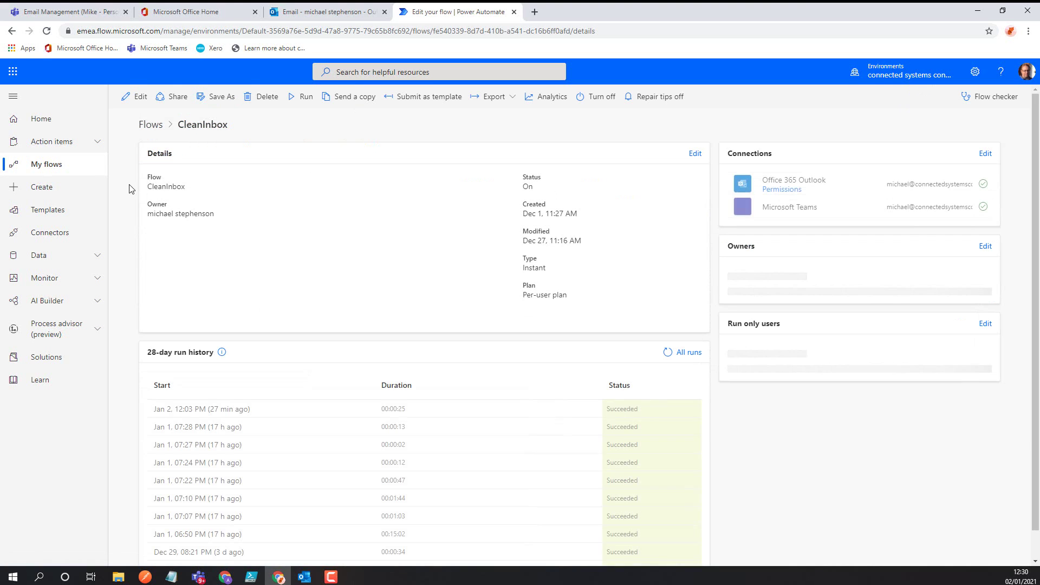
pyautogui.click(139, 100)
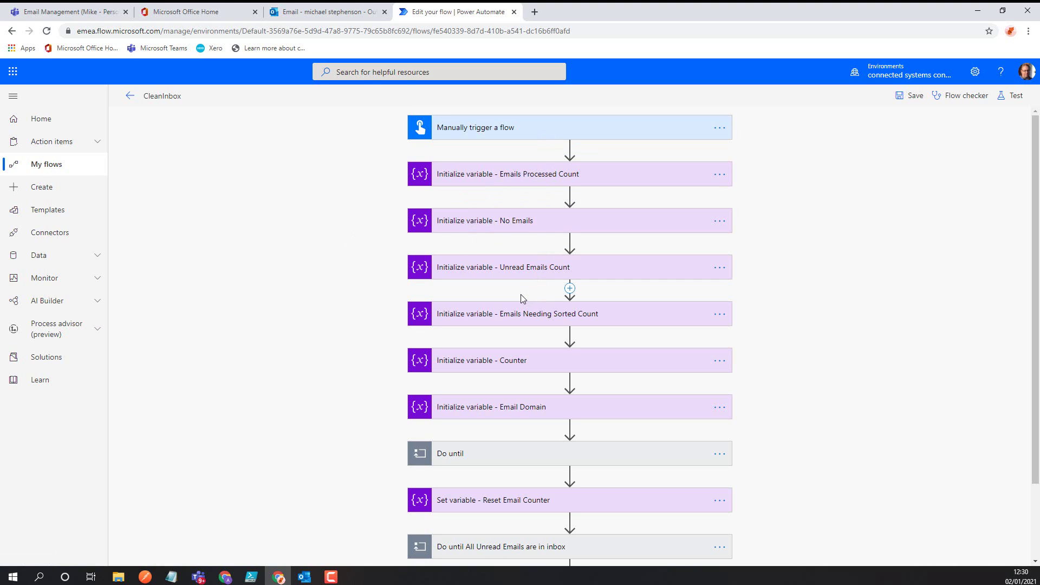
# Expand the first Do until loop and examine its Get emails and Set variable - No Emails actions
pyautogui.scroll(-2, 355, 268)
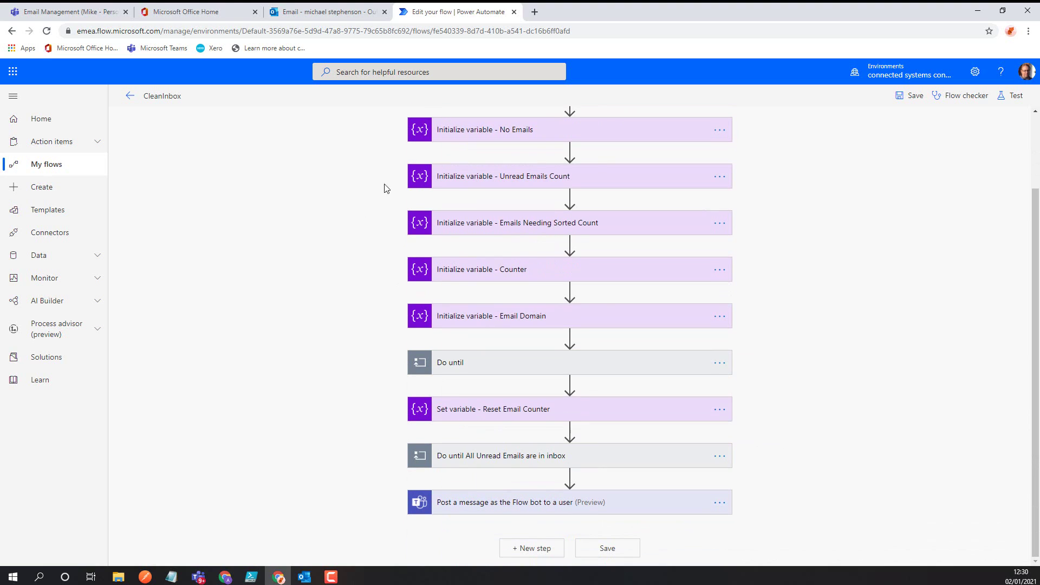
pyautogui.click(478, 349)
pyautogui.scroll(-5, 372, 265)
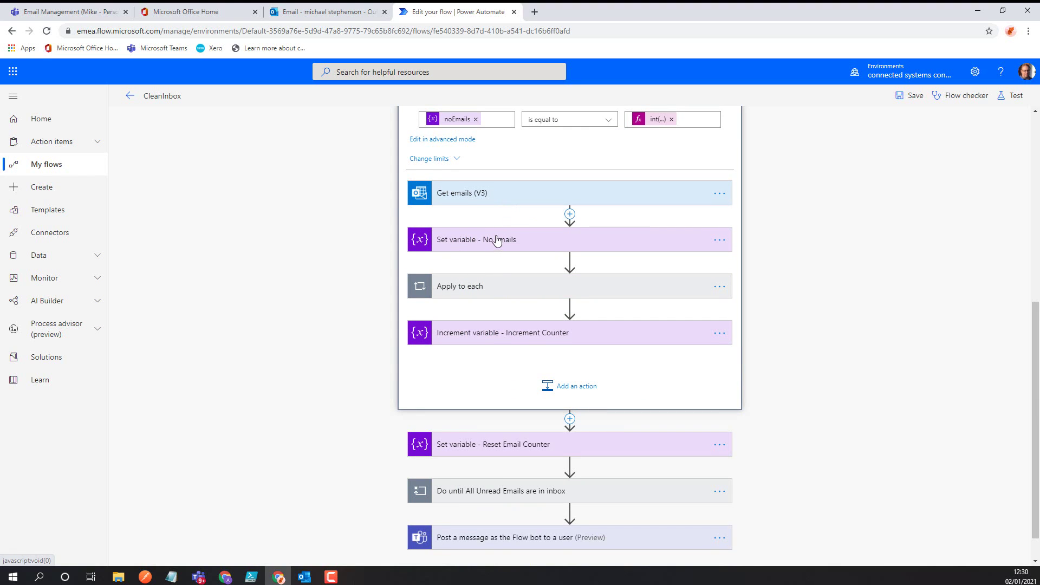
pyautogui.scroll(3, 506, 225)
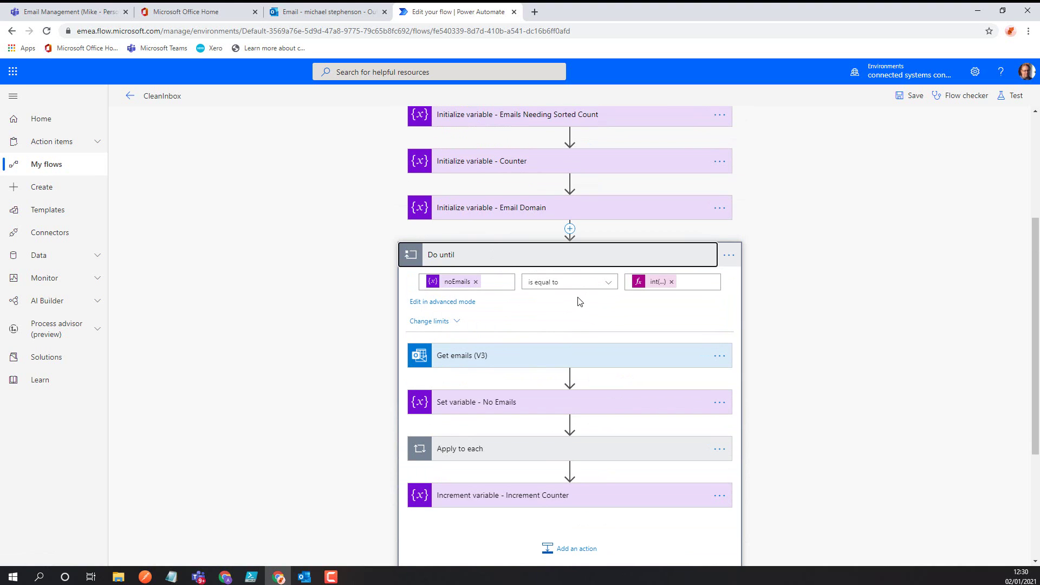
pyautogui.click(497, 367)
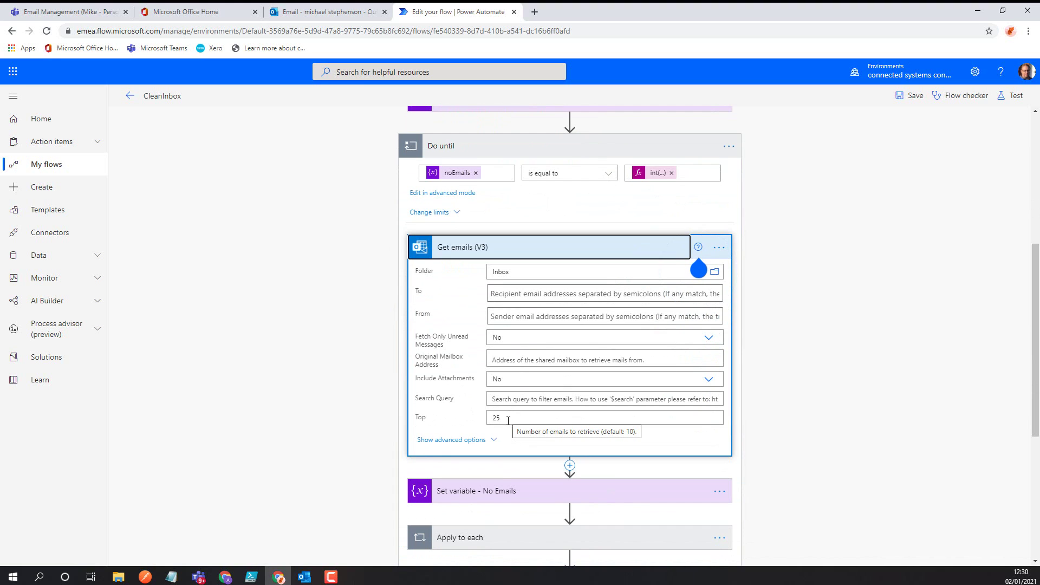
pyautogui.click(469, 246)
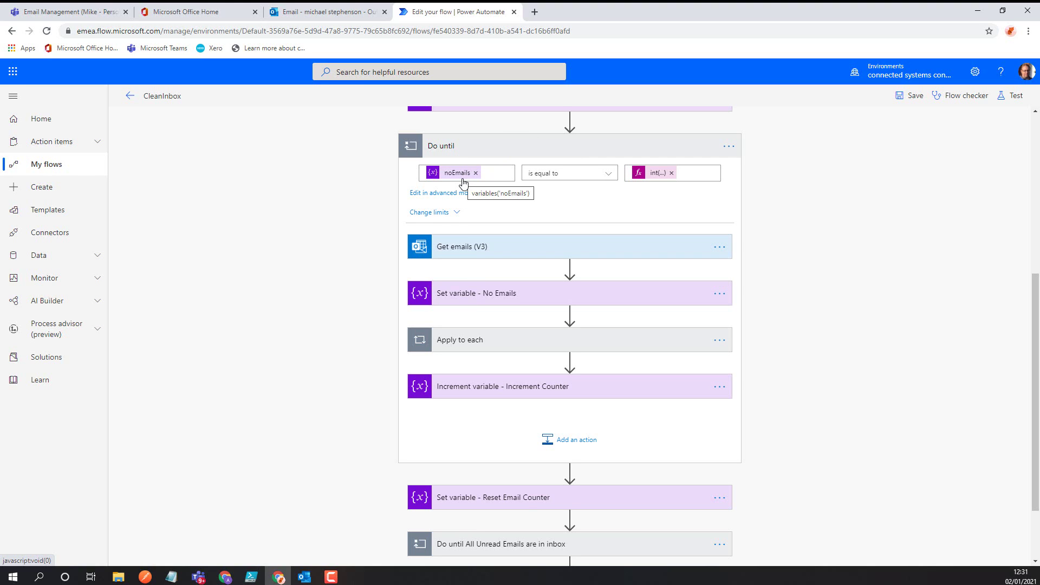
pyautogui.click(463, 293)
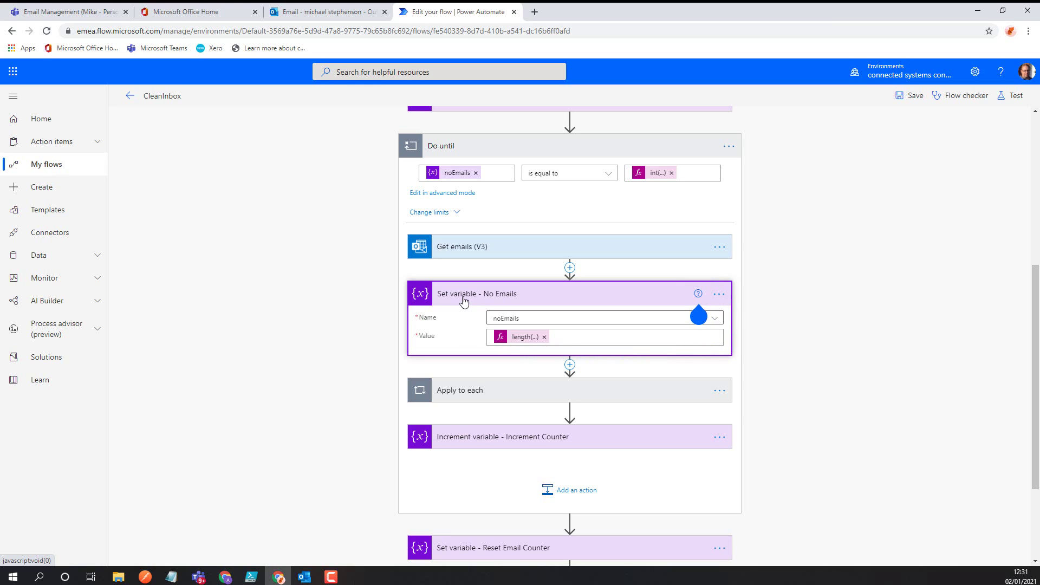
pyautogui.click(463, 301)
# Expand the Apply to each loop and inspect the inputs of the Compose - Email Address and Compose - Email Info actions
pyautogui.click(454, 347)
pyautogui.scroll(-2, 395, 243)
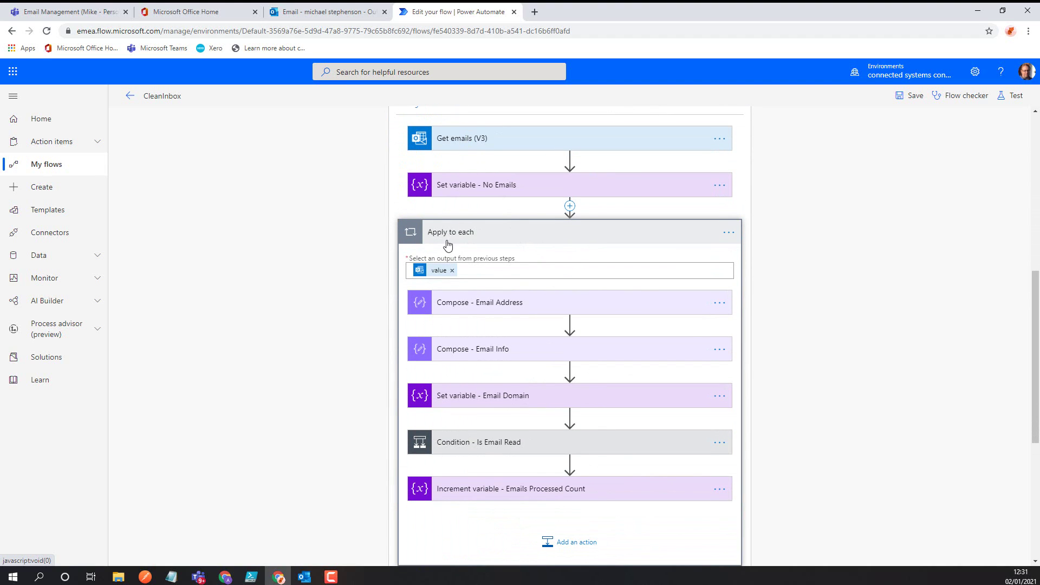
pyautogui.click(476, 308)
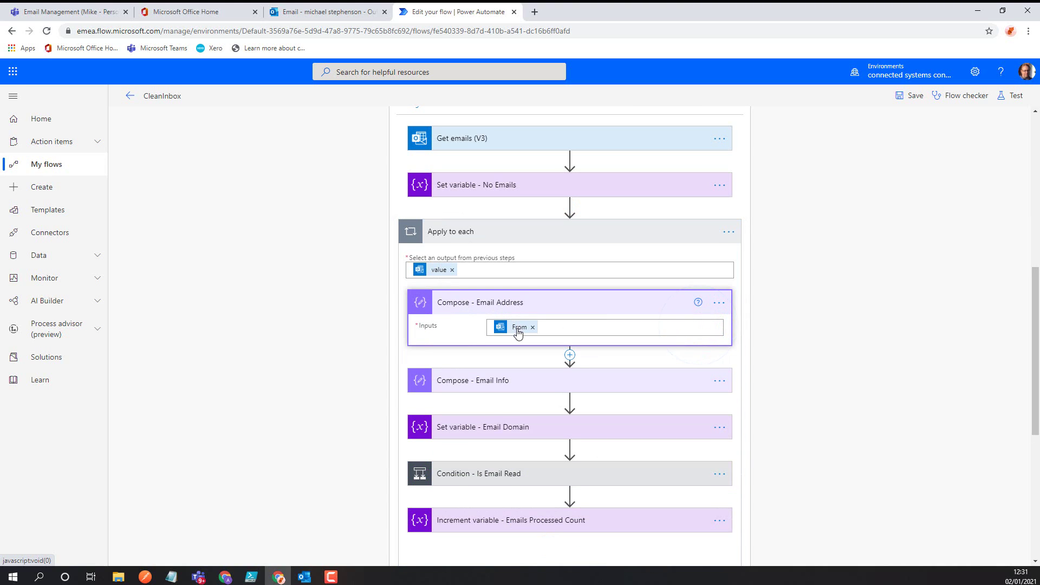
pyautogui.click(472, 310)
pyautogui.click(528, 352)
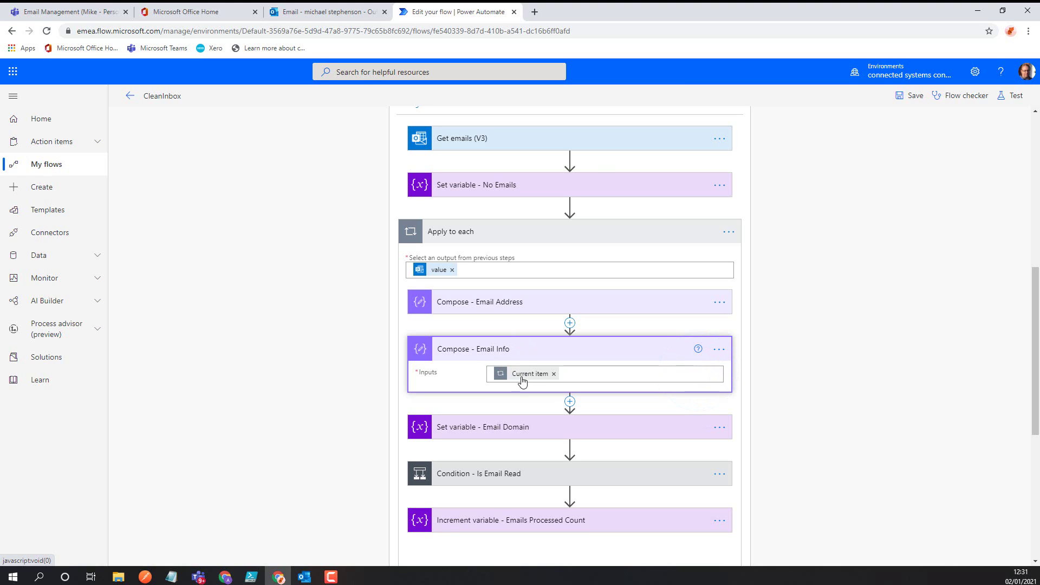
pyautogui.click(481, 354)
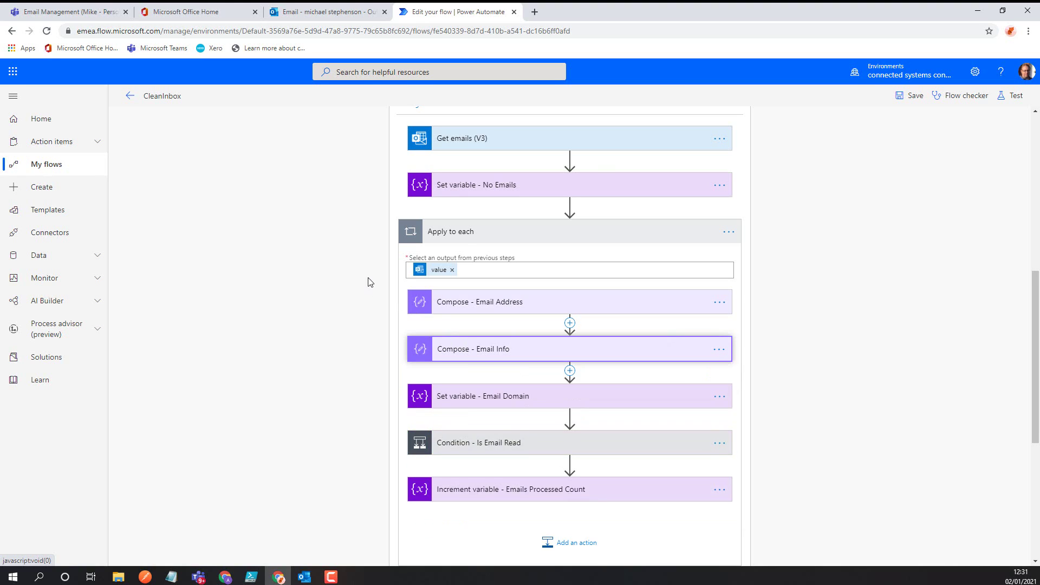
# Examine the full value expression in the Set variable - Email Domain action
pyautogui.scroll(-4, 356, 290)
pyautogui.click(481, 187)
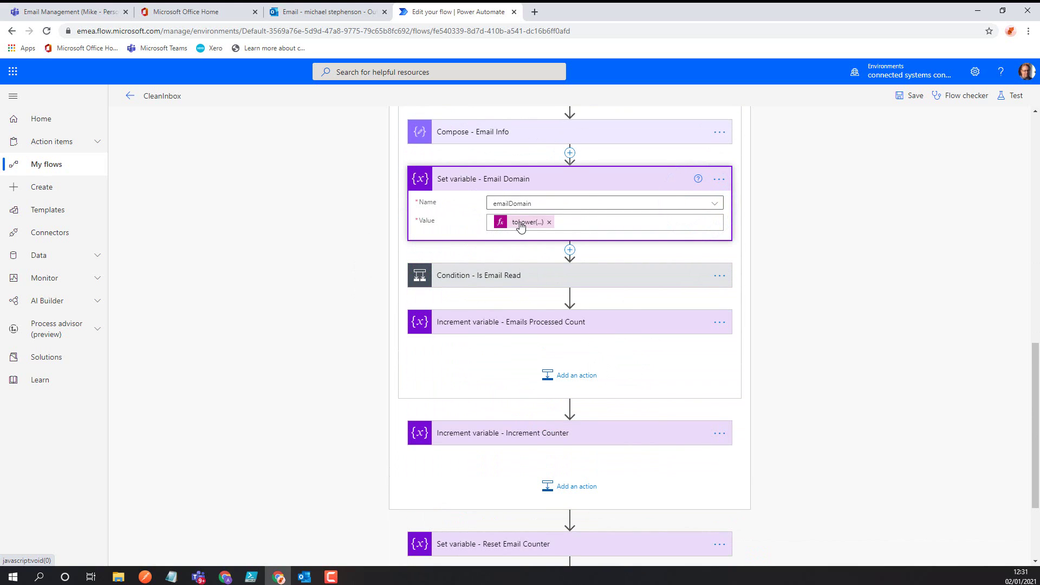
pyautogui.click(521, 222)
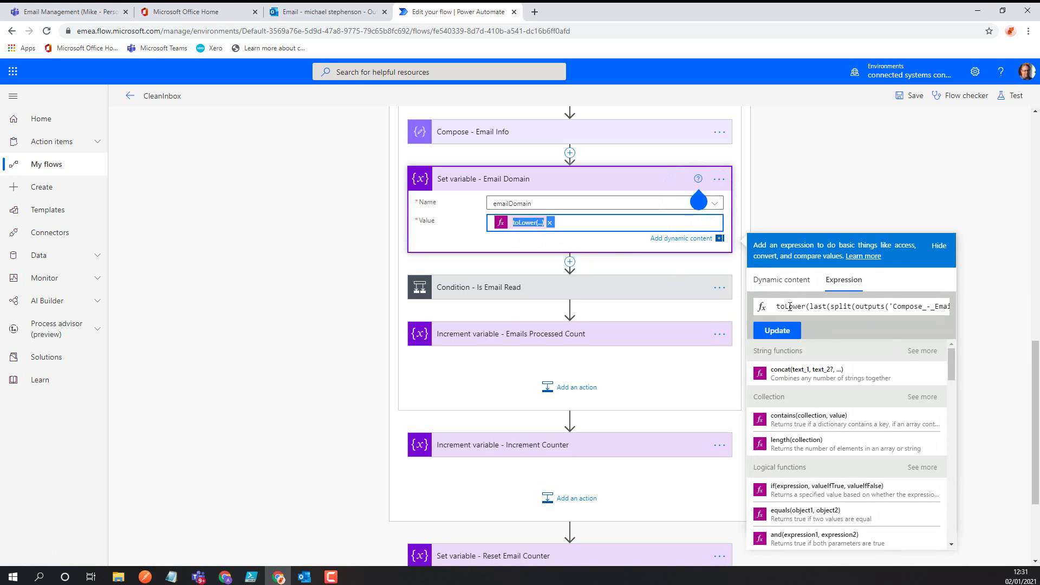
pyautogui.moveTo(855, 307); pyautogui.dragTo(949, 306)
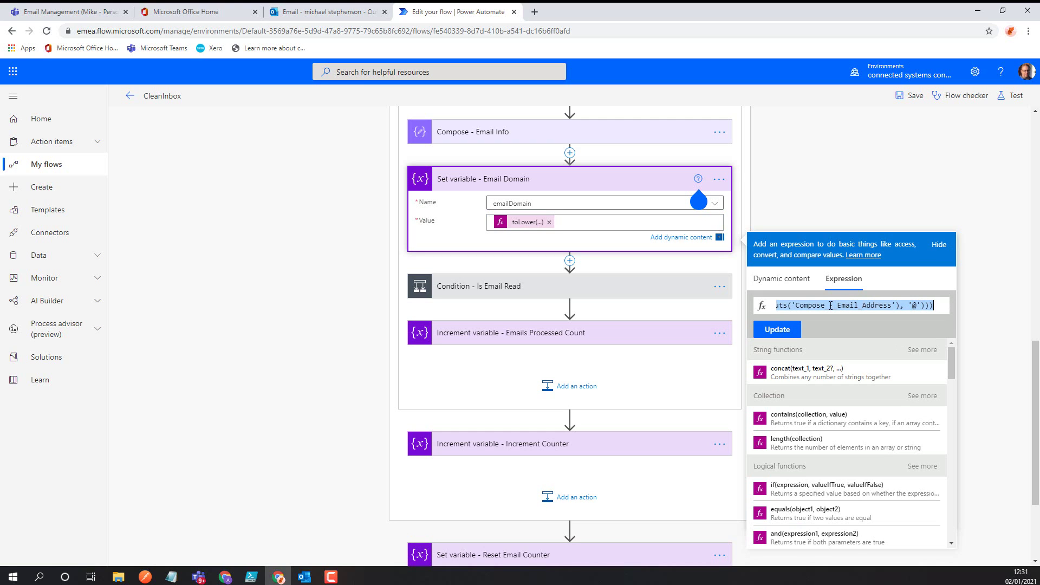
pyautogui.click(542, 180)
# Expand the Is Email Read condition and inspect the Move to Not Read action in its yes branch
pyautogui.click(492, 226)
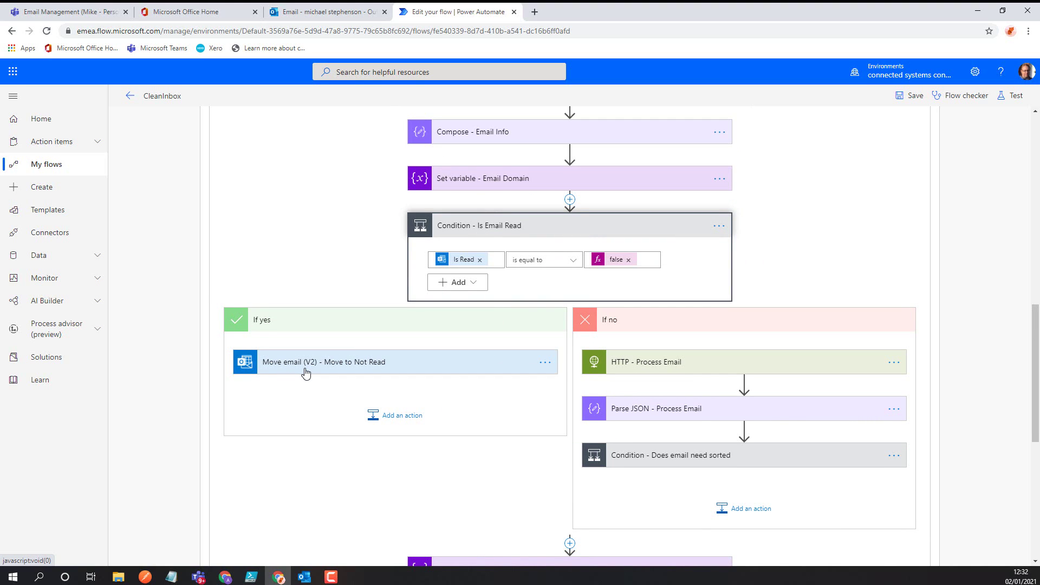
pyautogui.click(284, 369)
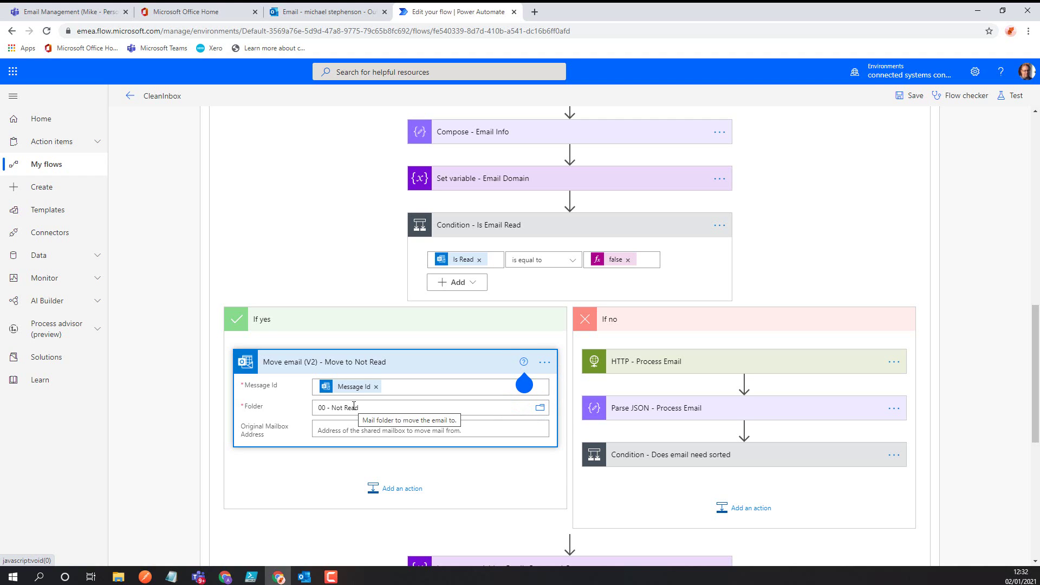
pyautogui.click(379, 368)
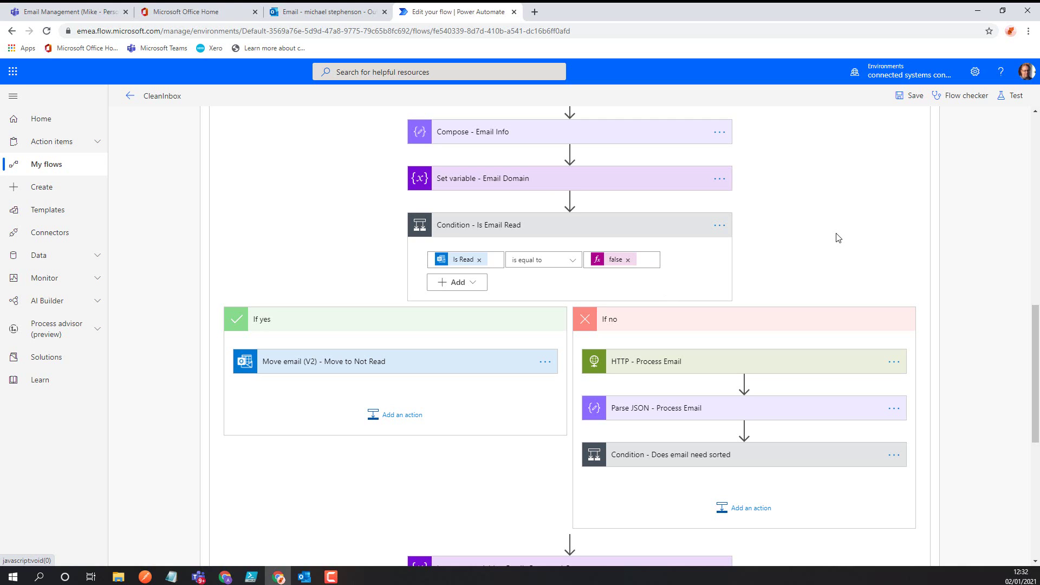
# Examine the schema of the Parse JSON - Process Email action and expand the Does email need sorted condition
pyautogui.click(617, 410)
pyautogui.scroll(-4, 703, 311)
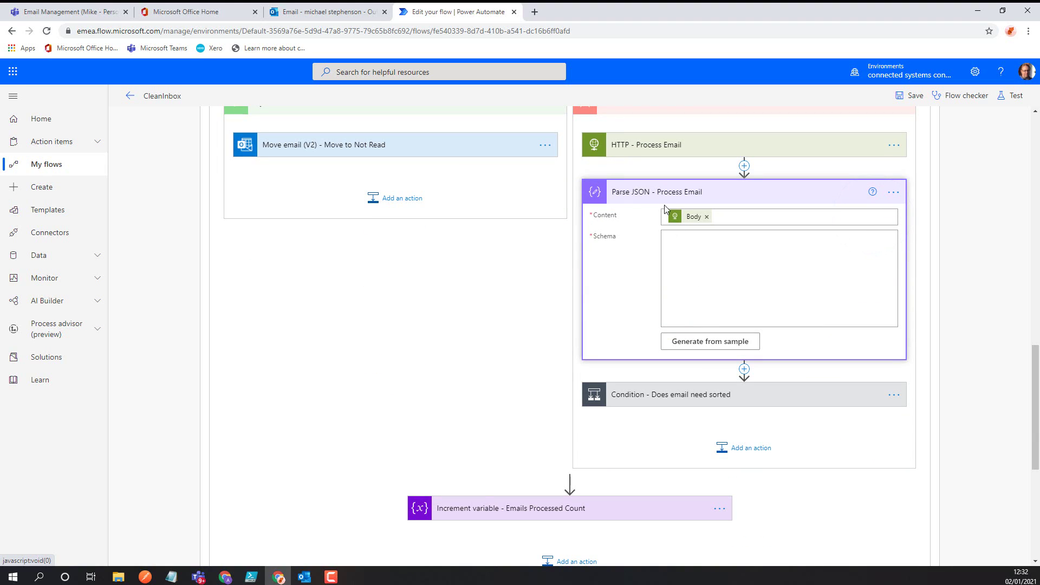
pyautogui.click(757, 268)
pyautogui.write('{     "type": "object",     "properties": {         "EmailMoved": {             "type": "boolean"         },         "ProcessResult": {             "type": "string"         }     } }')
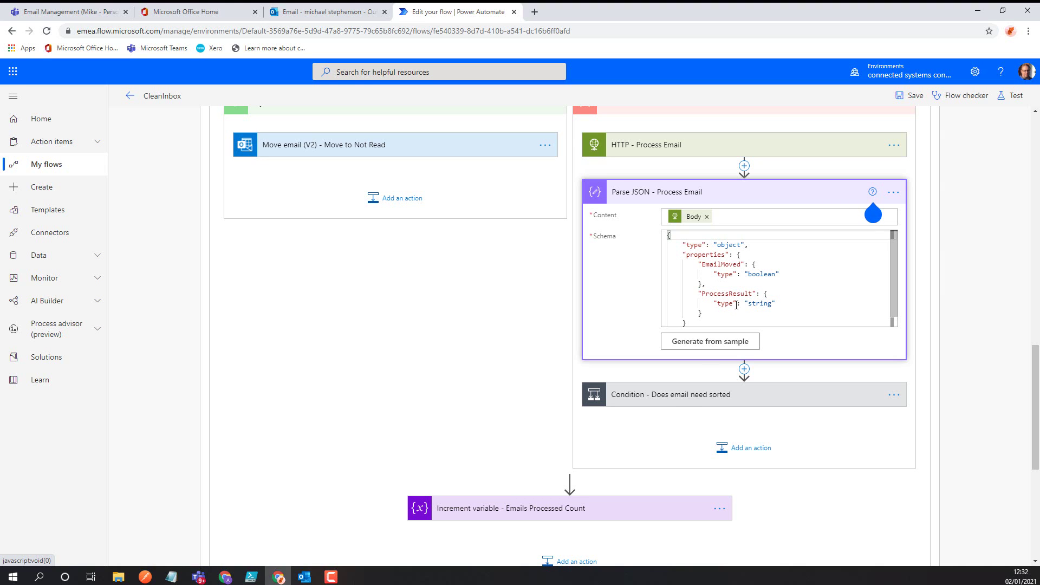
pyautogui.click(677, 395)
pyautogui.scroll(-4, 542, 366)
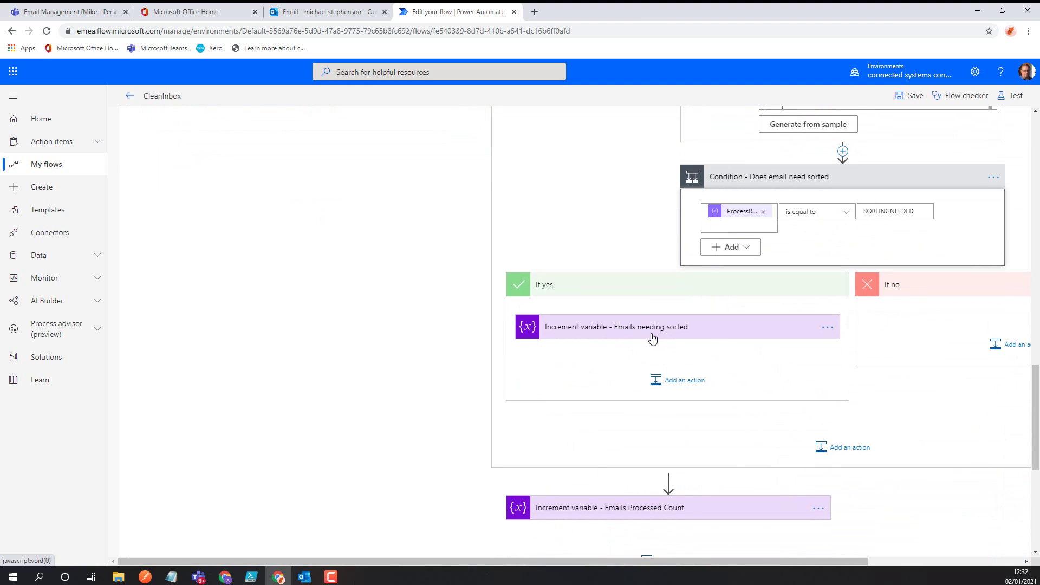
# Collapse the yes and no branches of the Is Email Read condition
pyautogui.scroll(3, 637, 367)
pyautogui.scroll(2, 636, 368)
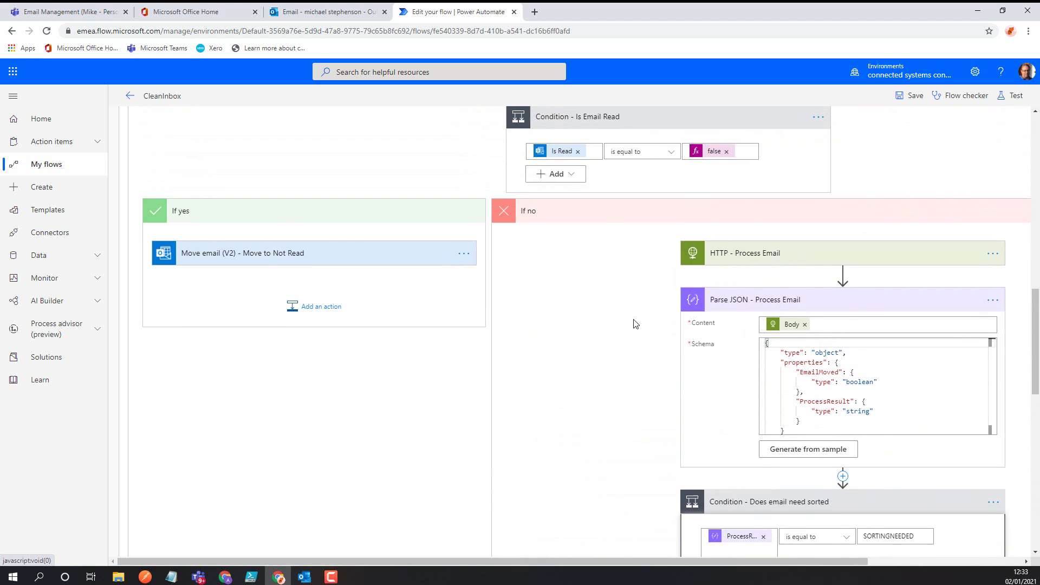
pyautogui.click(607, 220)
pyautogui.click(457, 216)
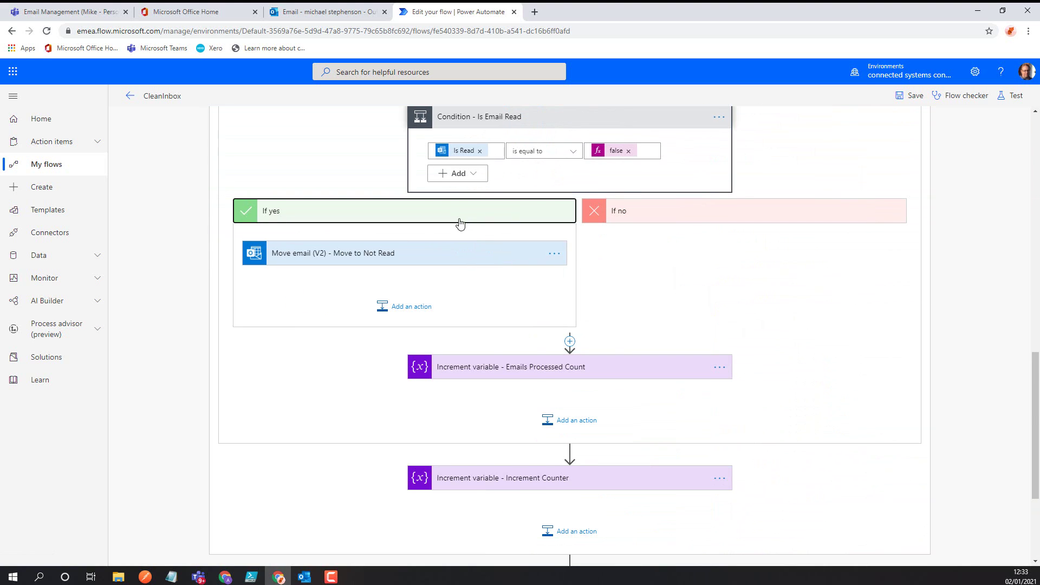
pyautogui.scroll(-2, 560, 400)
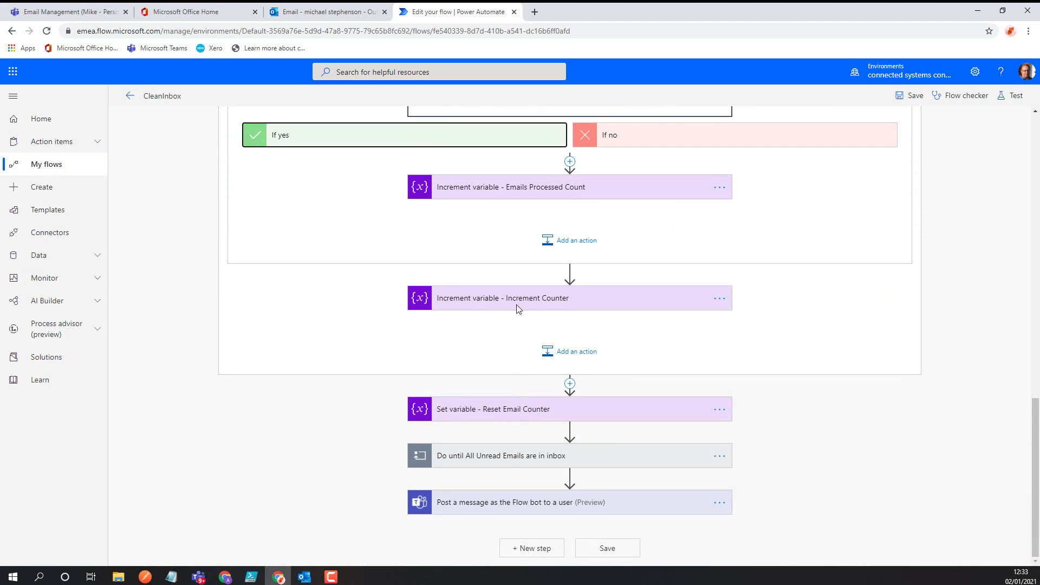
# Expand the Do until All Unread Emails are in inbox loop and inspect the settings of its Get Unread action
pyautogui.click(476, 456)
pyautogui.scroll(-5, 373, 392)
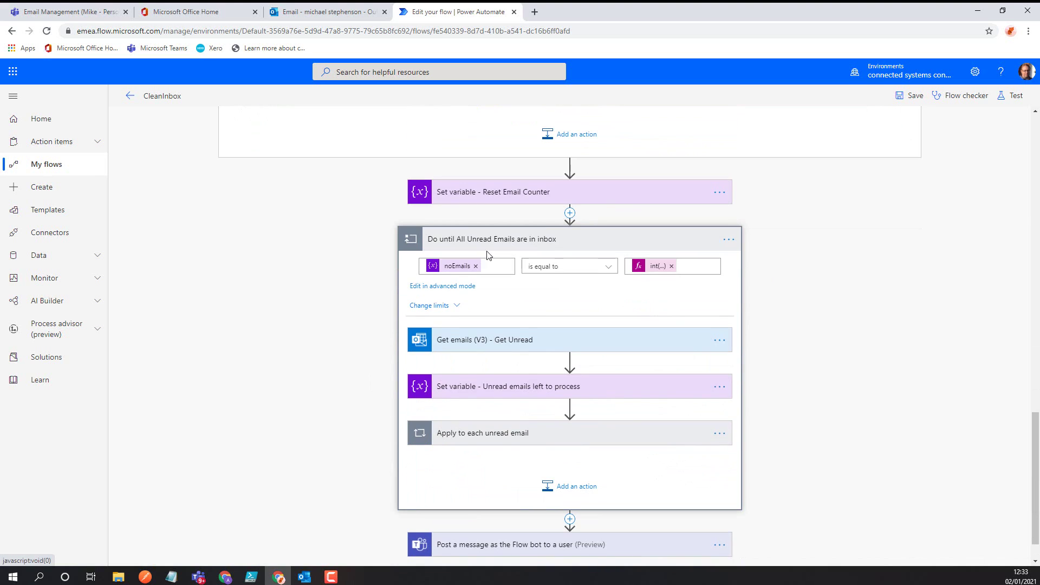
pyautogui.click(485, 342)
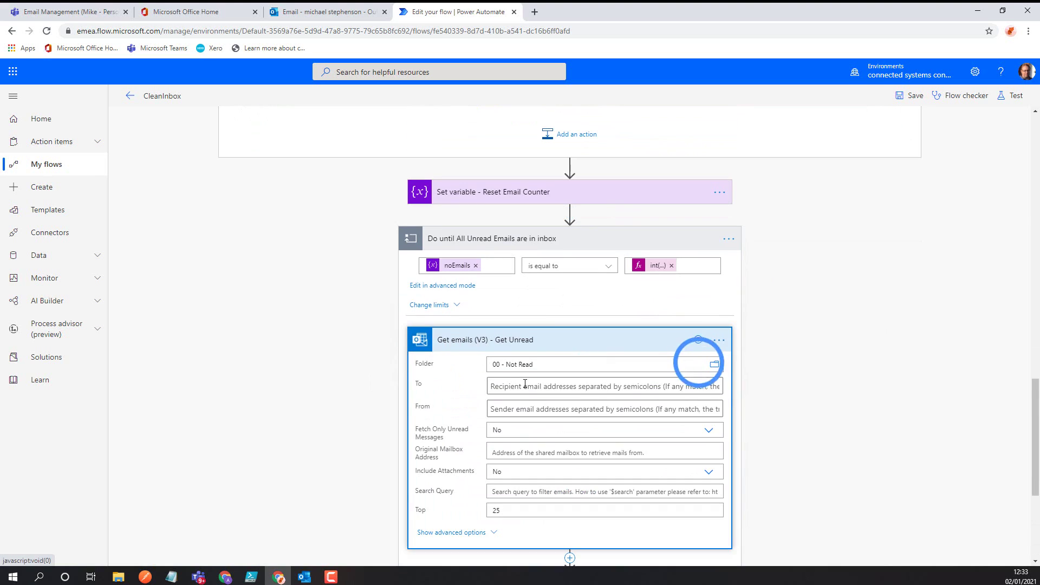
pyautogui.click(485, 341)
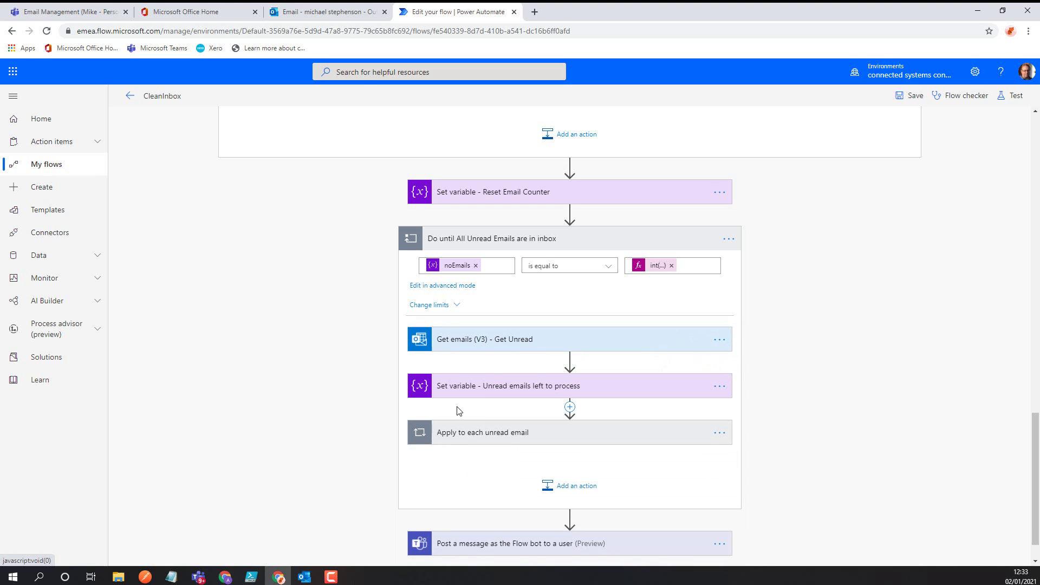
# Expand the Apply to each unread email loop and inspect the Back to inbox move action
pyautogui.click(457, 433)
pyautogui.scroll(-5, 362, 358)
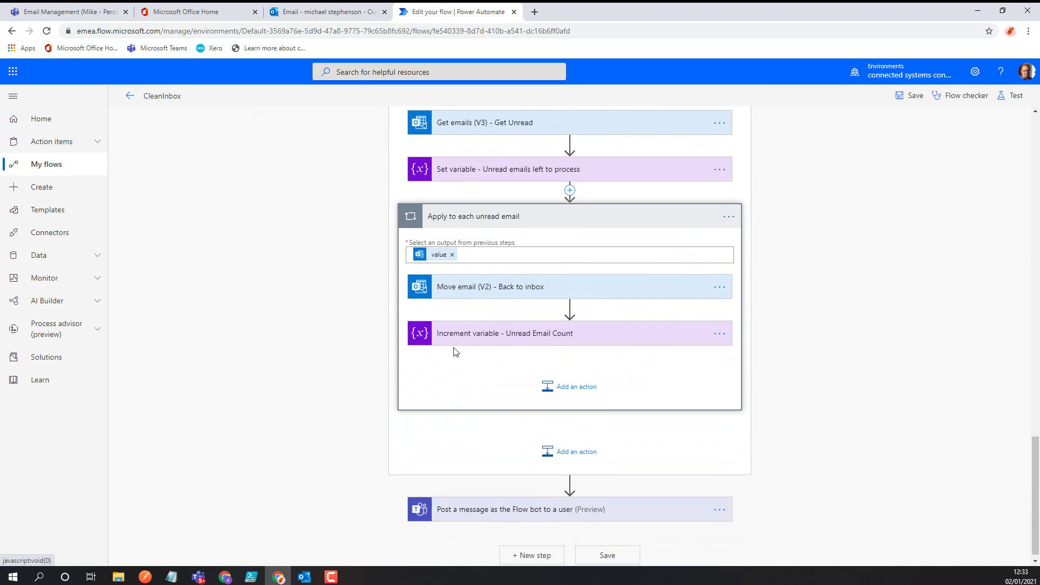
pyautogui.click(509, 298)
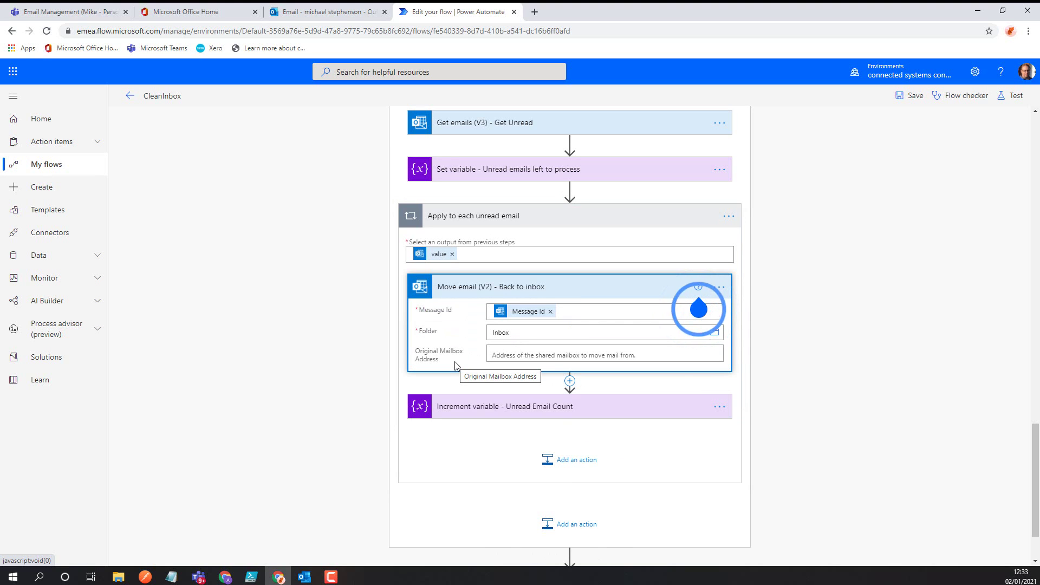
# Open the CleanInbox-ProcessEmail flow for editing
pyautogui.scroll(15, 504, 353)
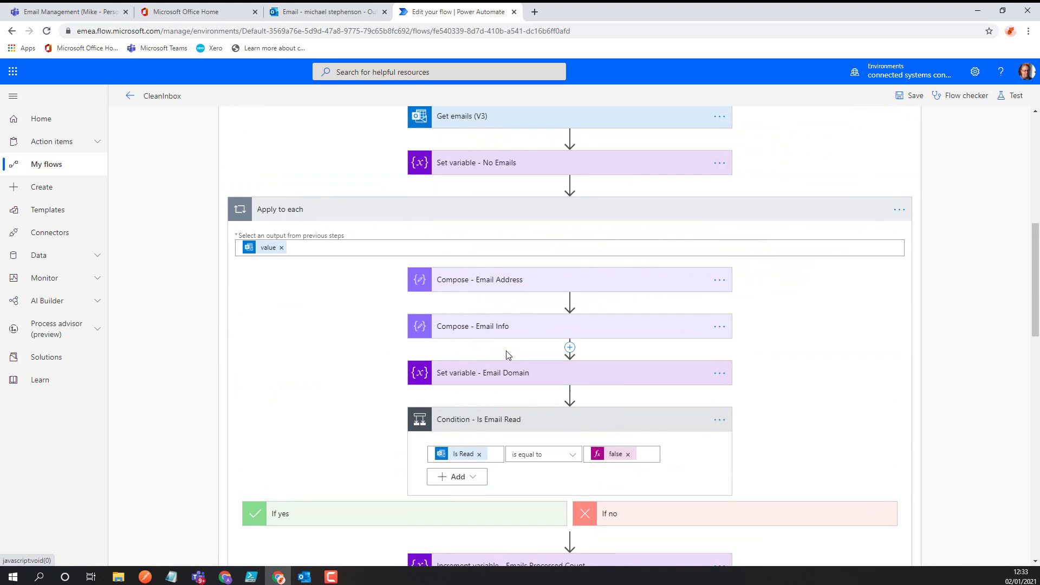
pyautogui.scroll(4, 500, 352)
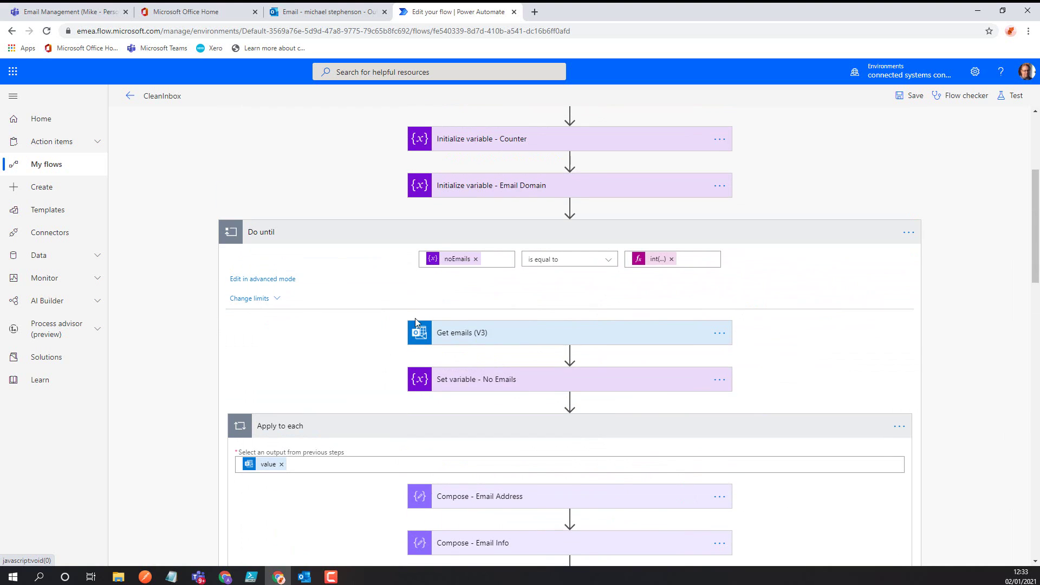
pyautogui.click(58, 173)
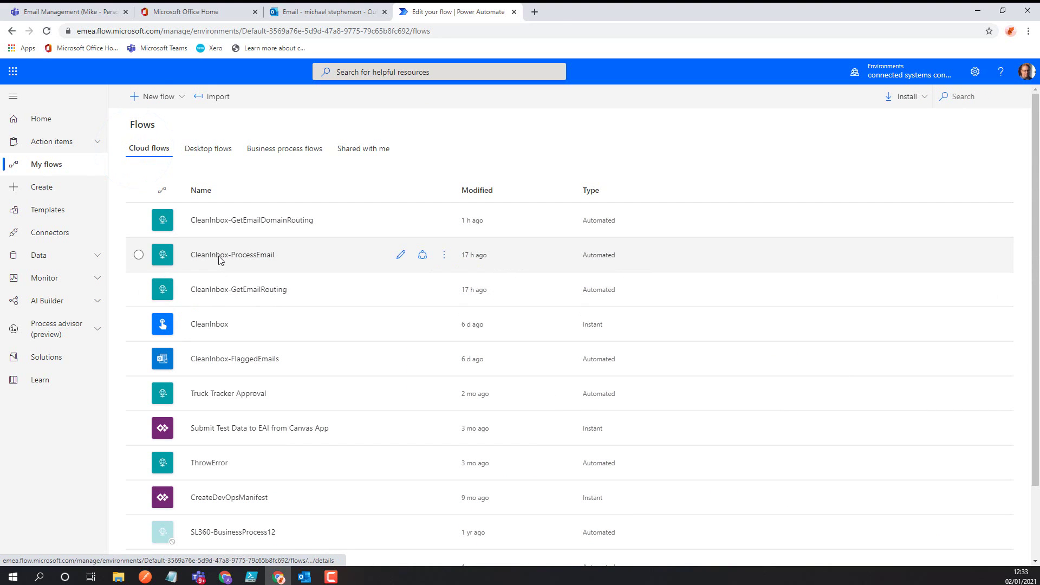
pyautogui.click(219, 255)
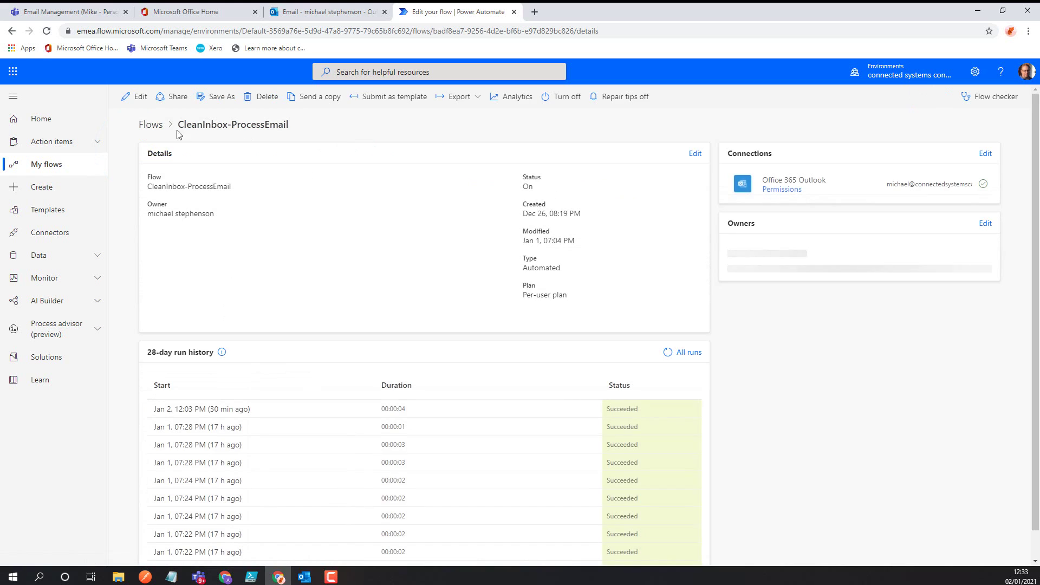
pyautogui.click(142, 97)
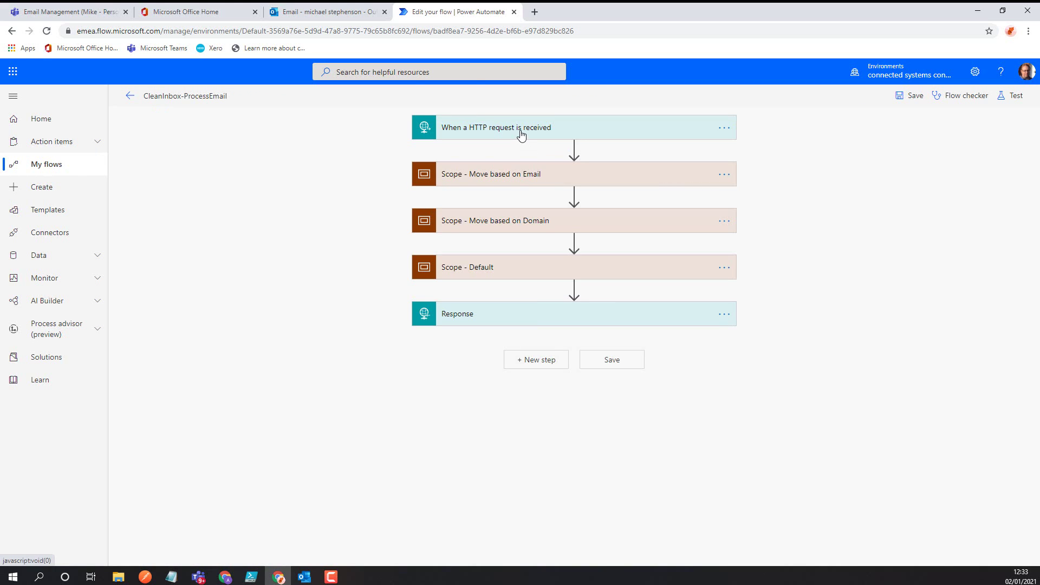
# Examine the EmailId, FromEmailAddress and FromDomain properties in the HTTP request trigger's body schema, and collapse the trigger
pyautogui.click(521, 131)
pyautogui.doubleClick(470, 219)
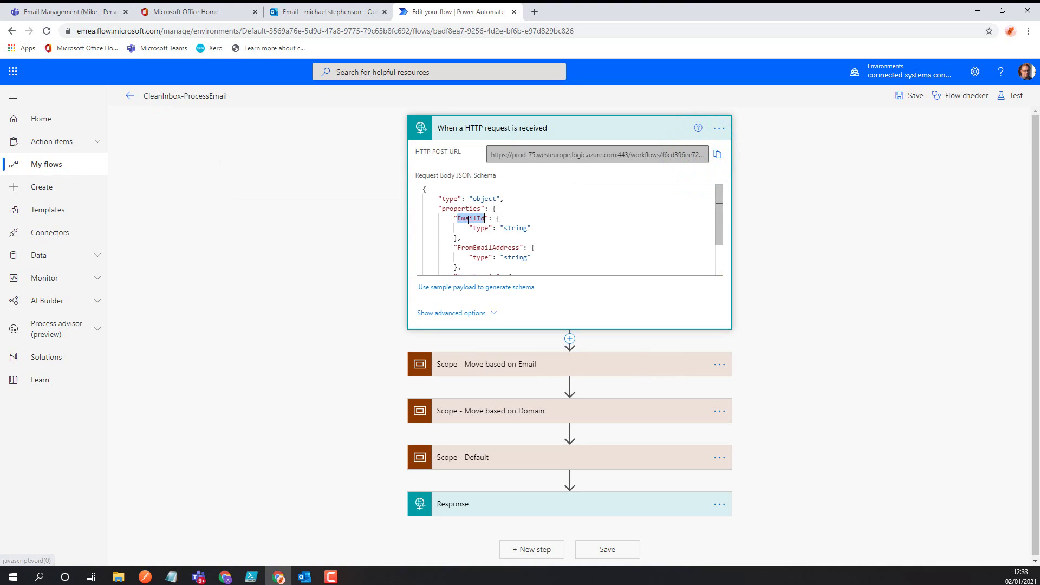
pyautogui.doubleClick(486, 249)
pyautogui.scroll(-2, 611, 240)
pyautogui.doubleClick(478, 230)
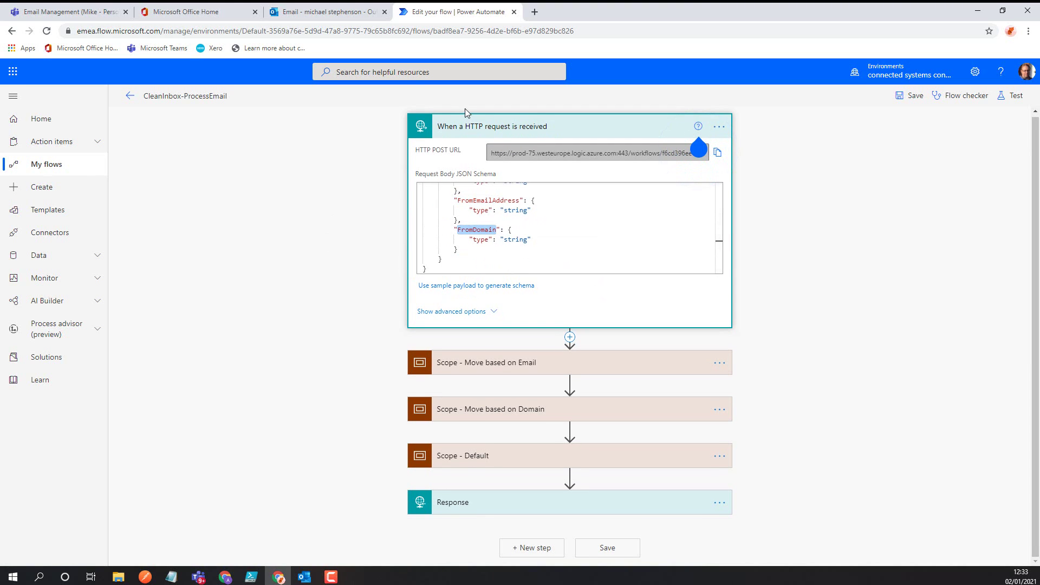
pyautogui.click(465, 130)
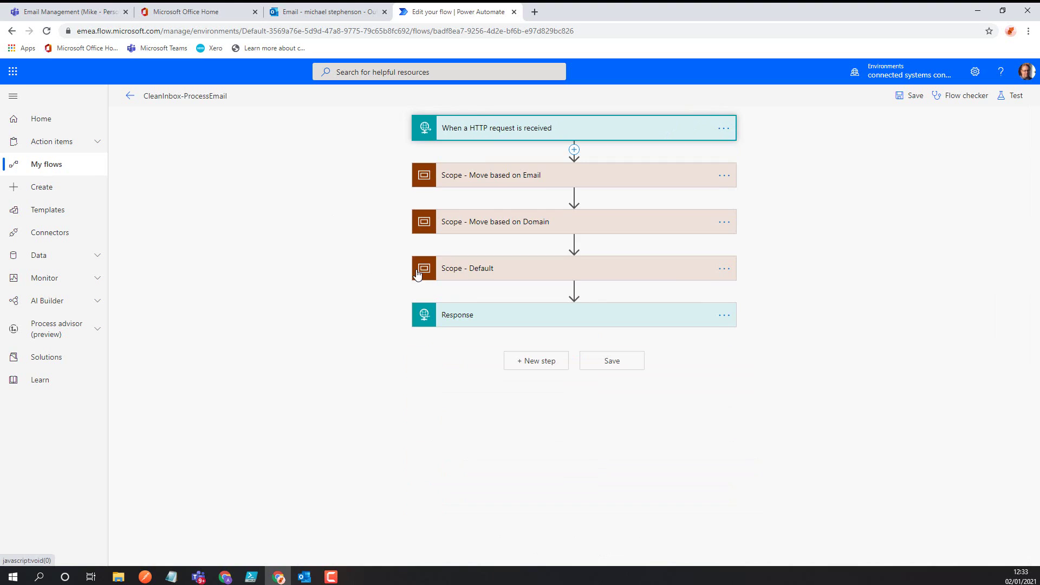
# Expand the Move based on Email scope and examine Ignore and OutlookFolderId in its Parse JSON schema
pyautogui.click(490, 181)
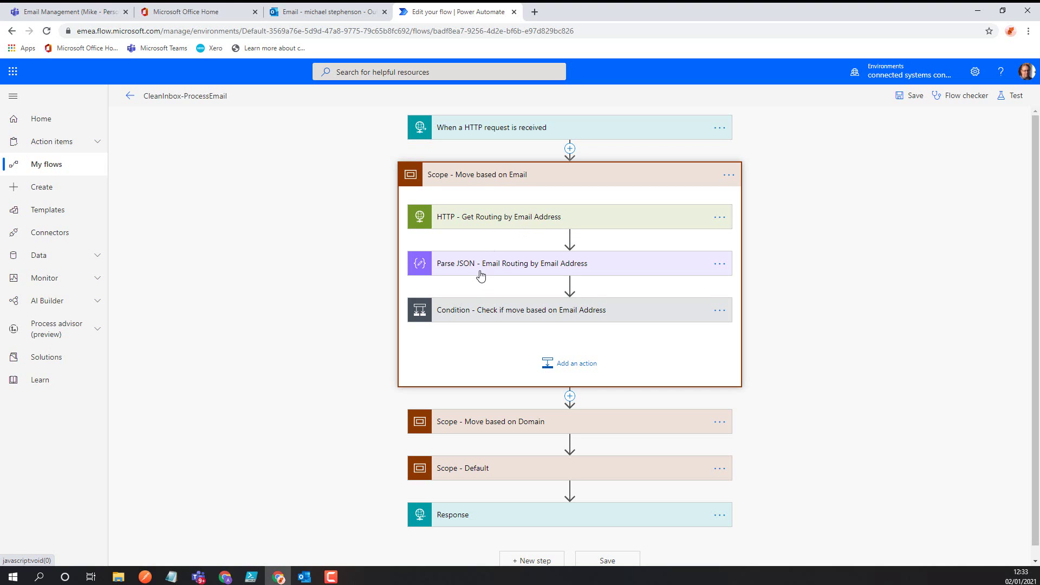
pyautogui.click(441, 268)
pyautogui.scroll(-2, 608, 237)
pyautogui.doubleClick(531, 230)
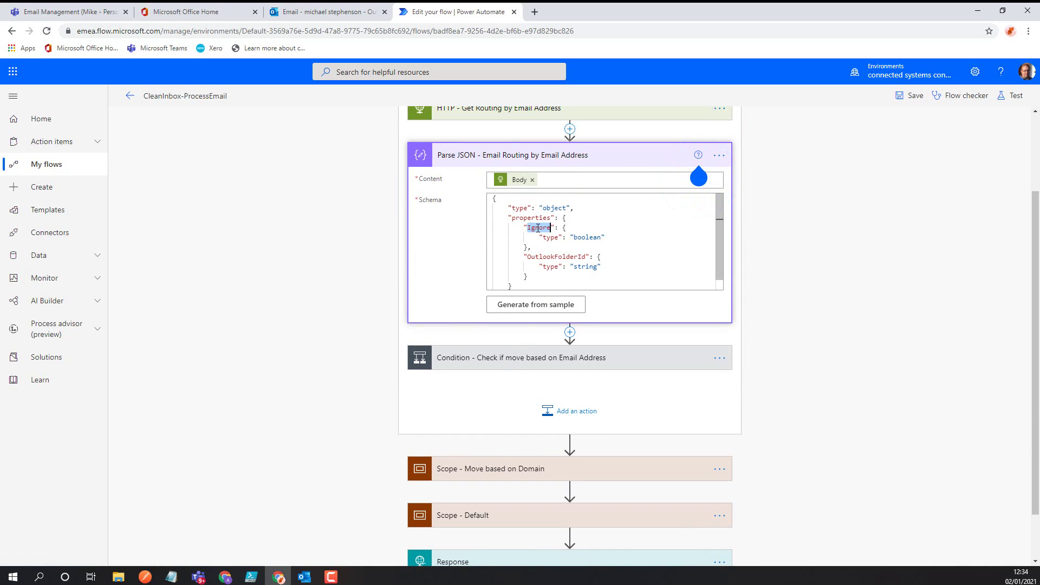
pyautogui.doubleClick(542, 257)
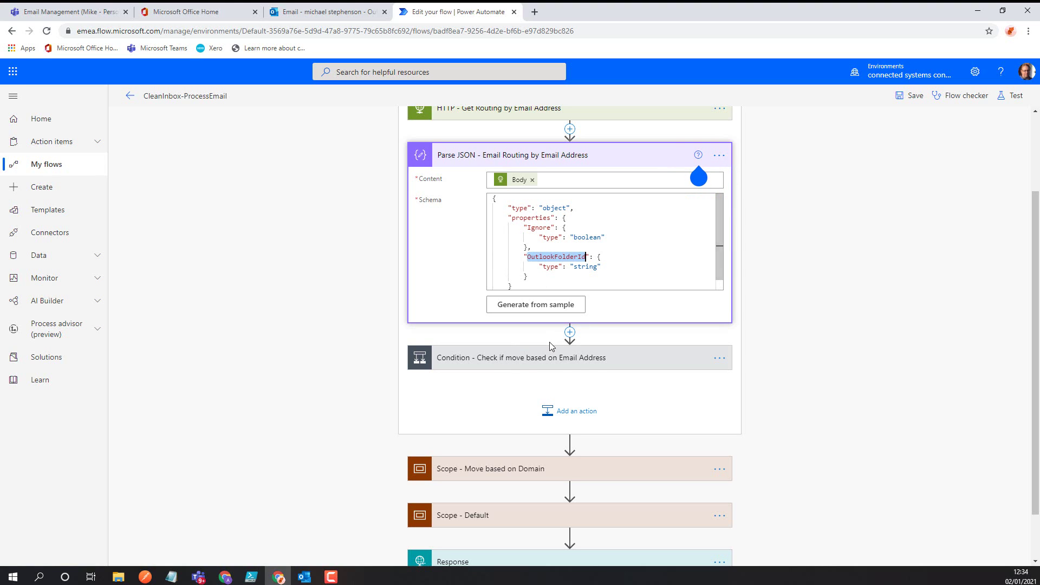
# Expand the Check if move based on Email Address condition and inspect the Move to Folder action in its no branch
pyautogui.click(482, 368)
pyautogui.scroll(-3, 356, 285)
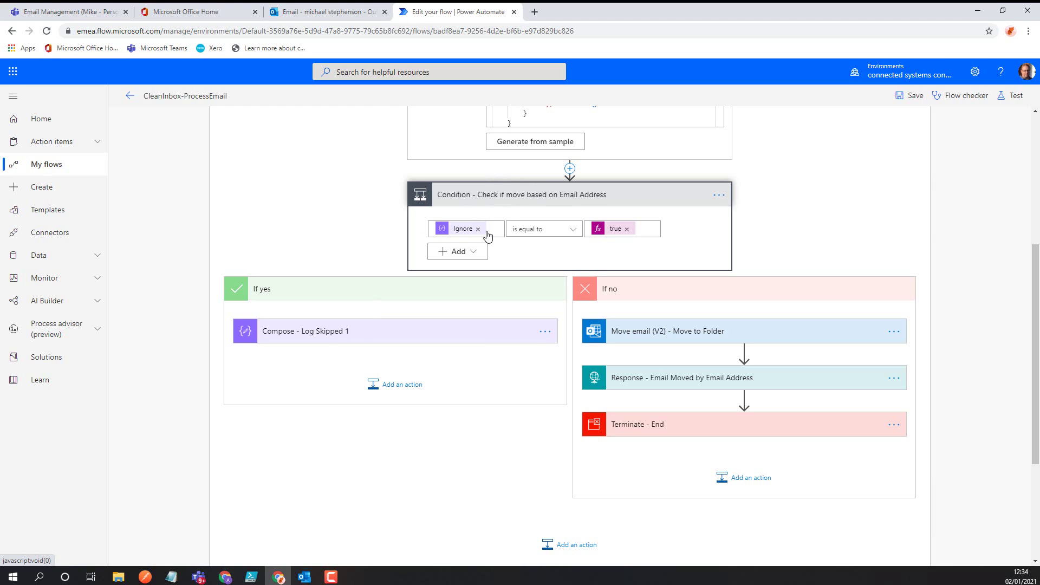
pyautogui.click(664, 337)
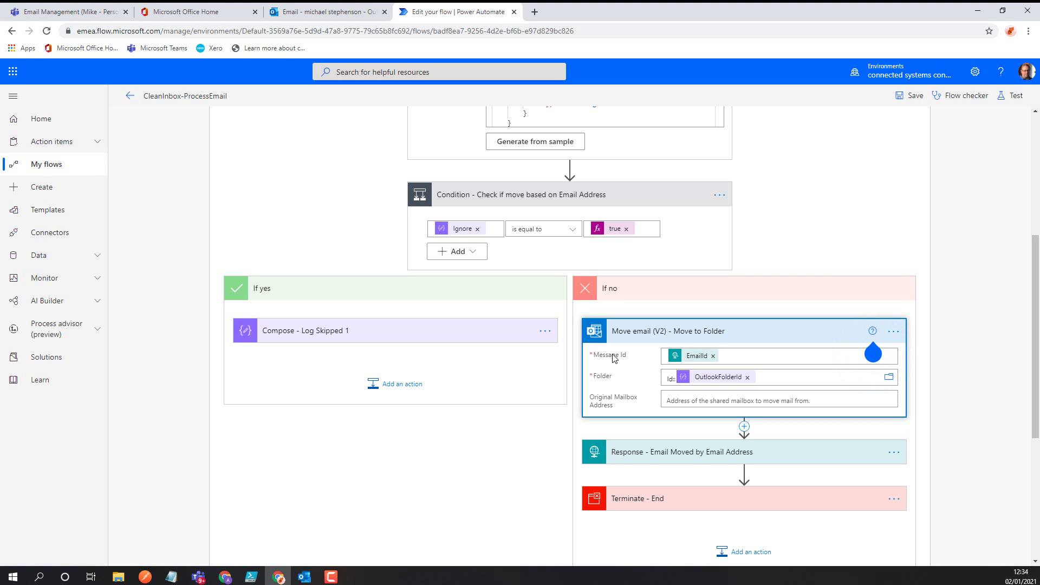
pyautogui.scroll(-2, 614, 355)
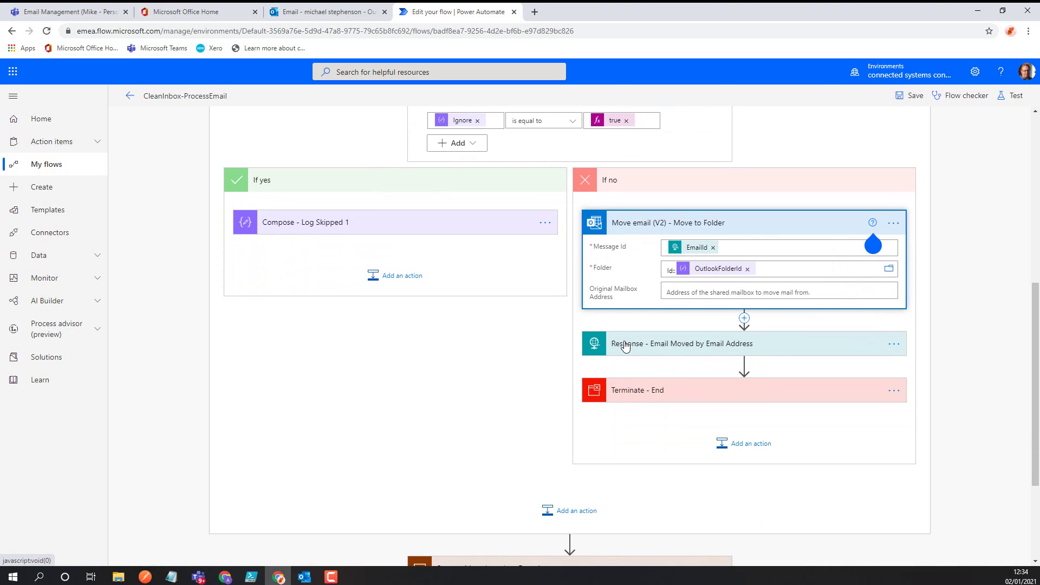
# Inspect the status code and body of the Response - Email Moved by Email Address action
pyautogui.click(626, 347)
pyautogui.scroll(-2, 689, 324)
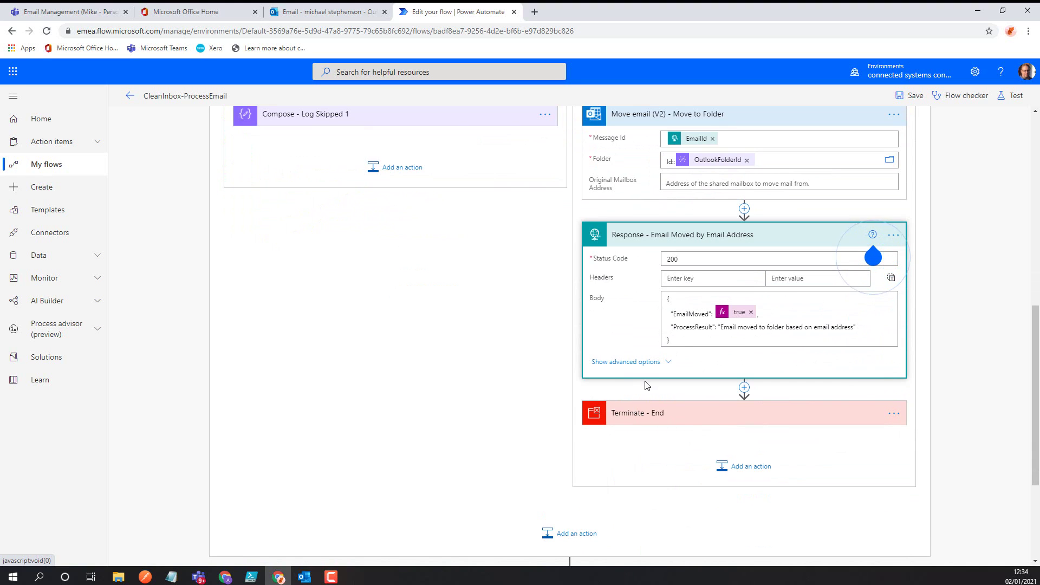
pyautogui.scroll(-2, 650, 374)
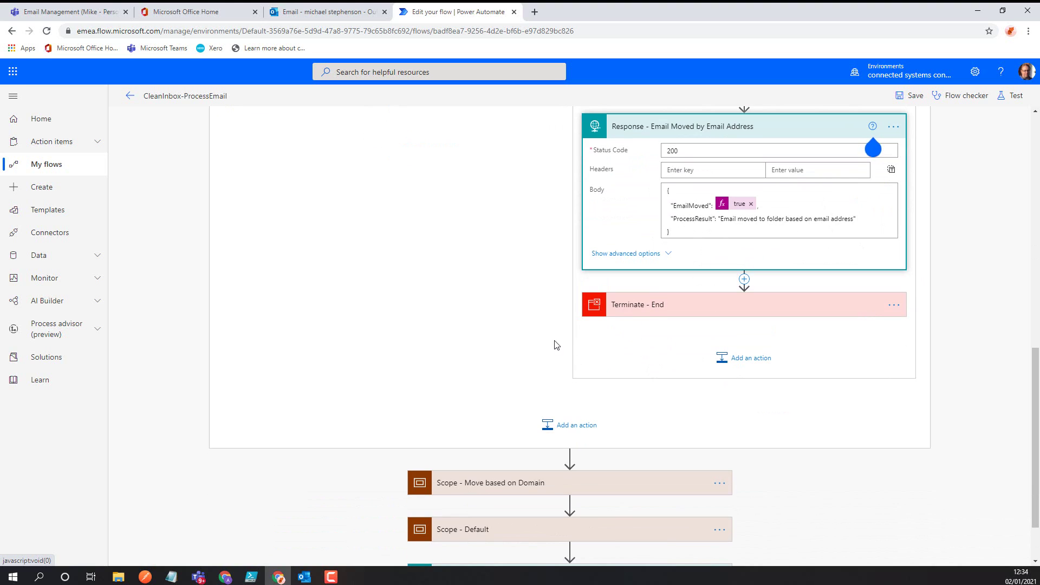
pyautogui.scroll(-1, 552, 344)
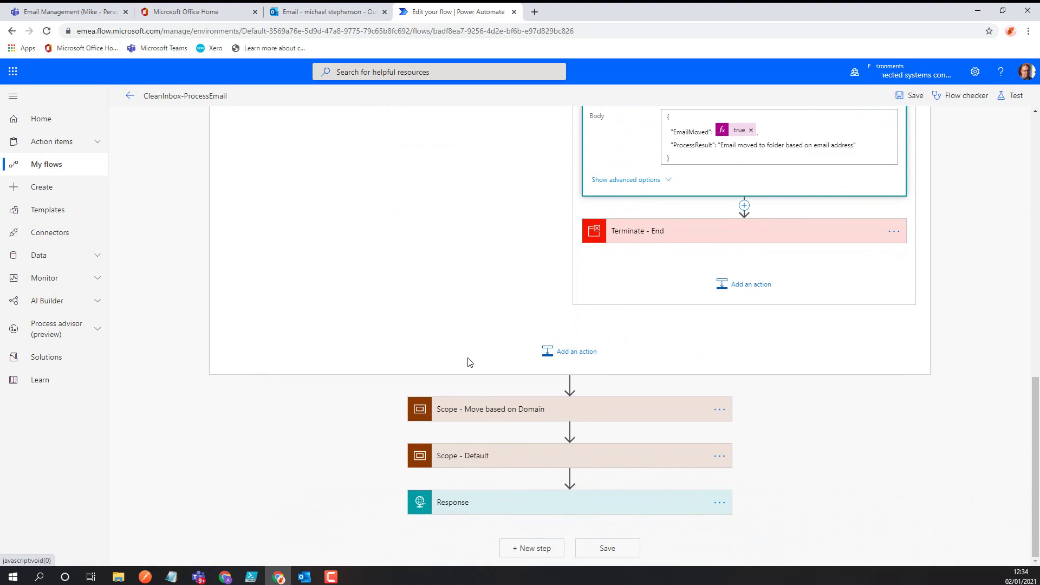
# Expand the Move based on Domain scope and examine the schema of its Parse JSON - Domain Mapping action
pyautogui.click(472, 409)
pyautogui.scroll(-3, 531, 233)
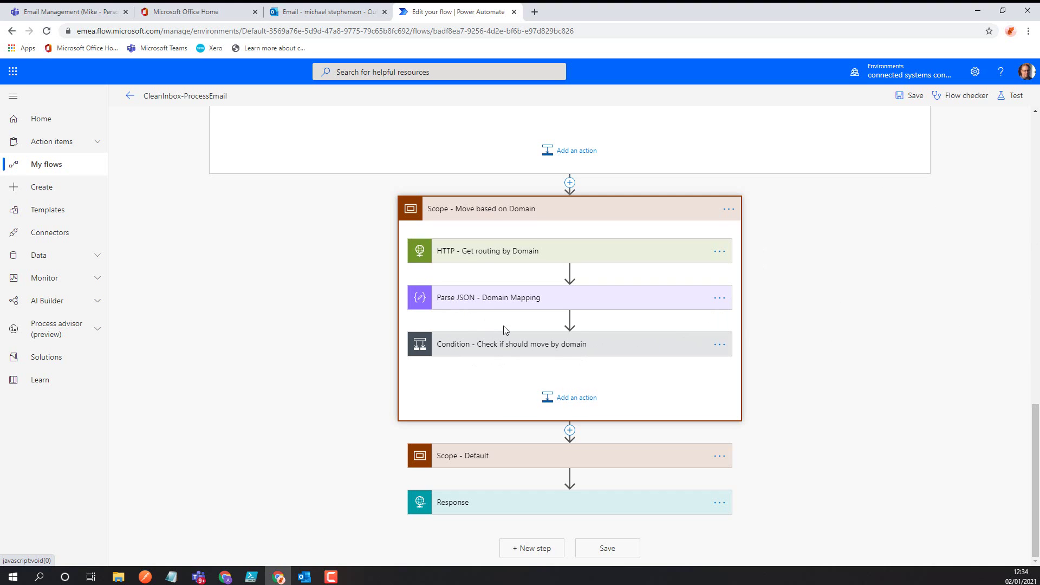
pyautogui.click(451, 301)
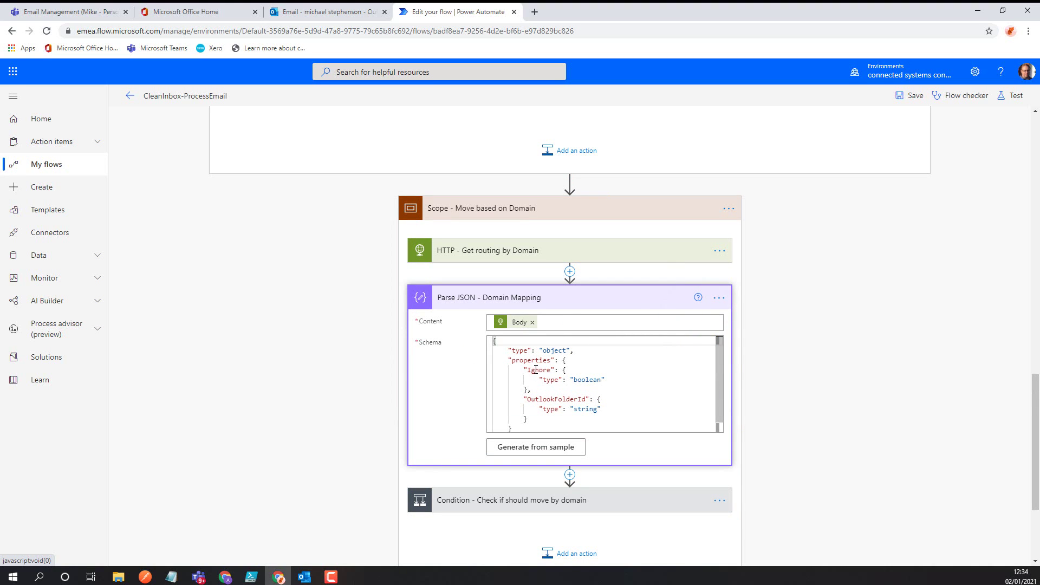
pyautogui.scroll(-3, 388, 323)
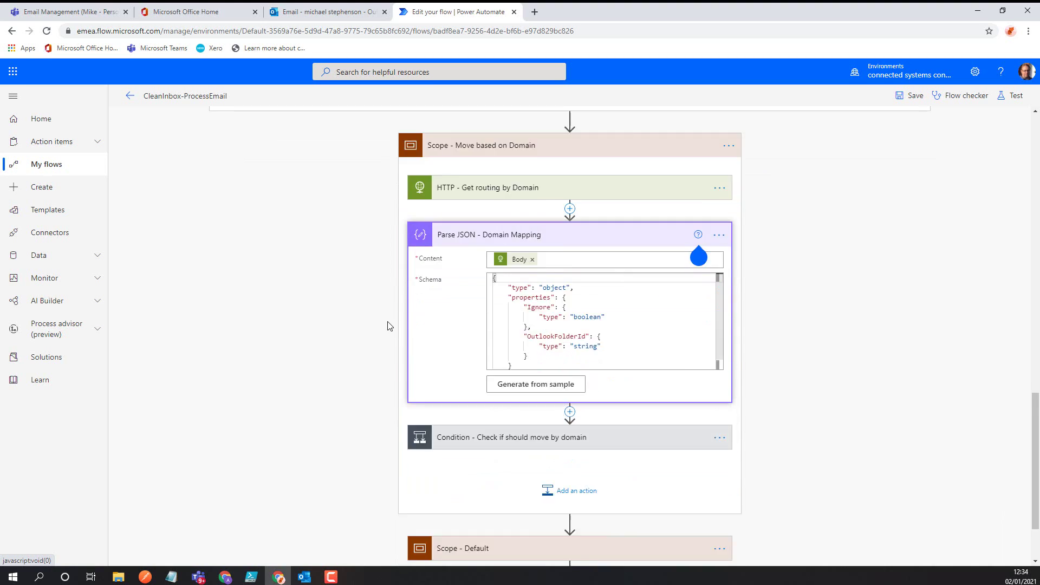
# Expand the Check if should move by domain condition and inspect the Move based on Domain Mapping action
pyautogui.click(467, 342)
pyautogui.scroll(-5, 380, 325)
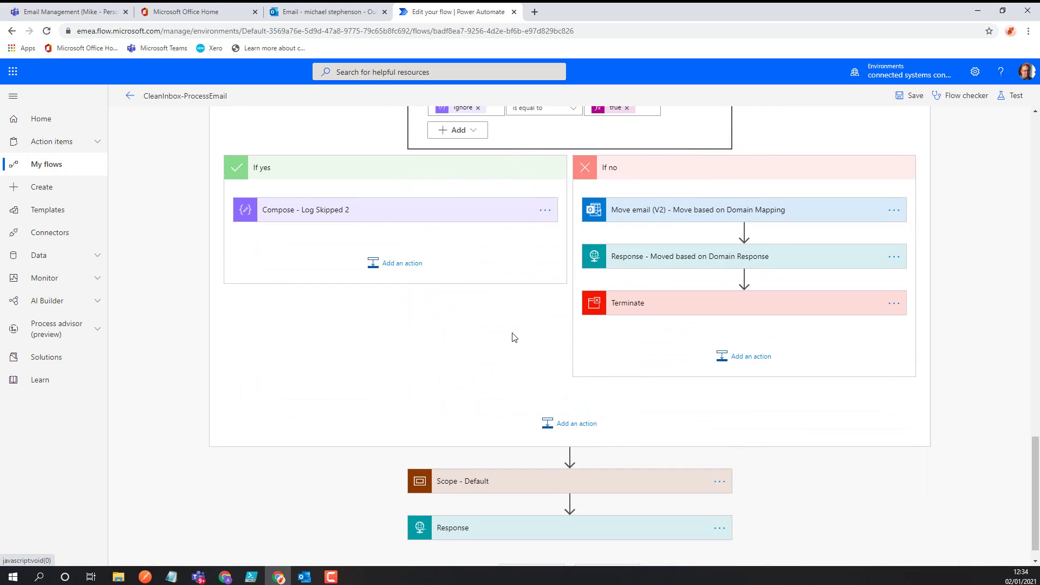
pyautogui.click(661, 211)
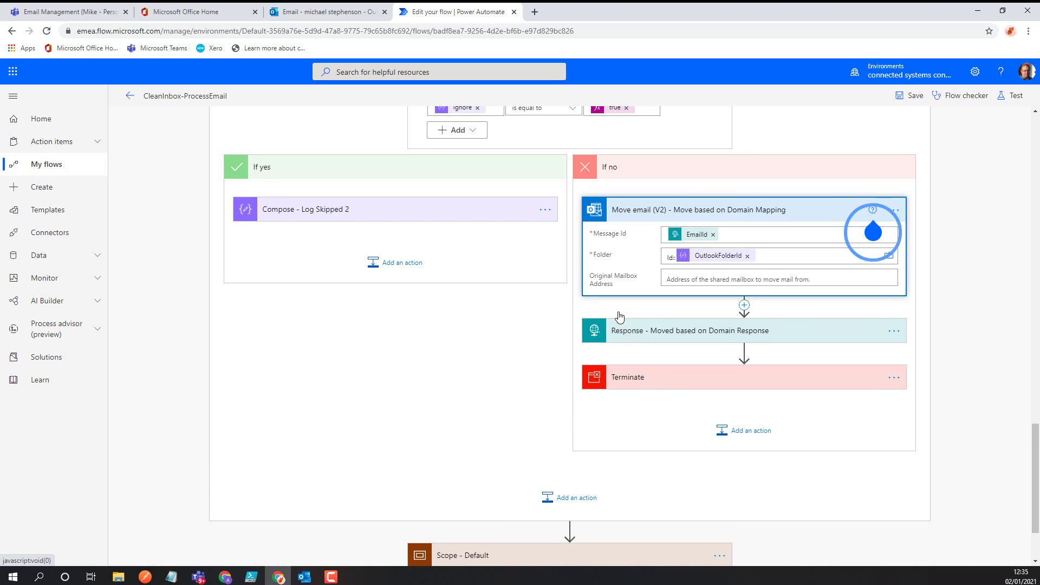
# Expand the Default scope and inspect its Needs sorting folder move action
pyautogui.scroll(-2, 596, 271)
pyautogui.click(434, 442)
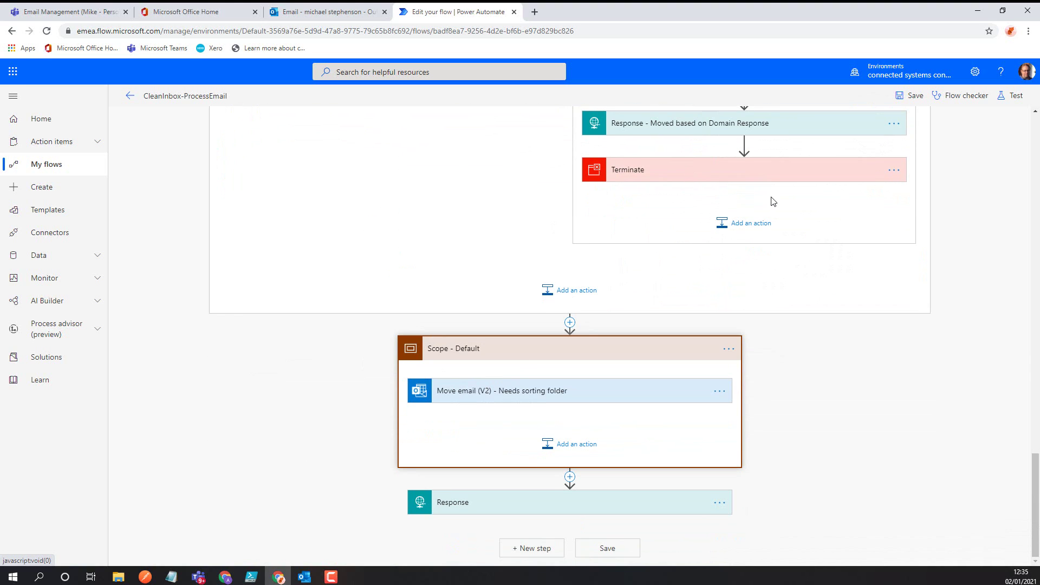
pyautogui.click(520, 393)
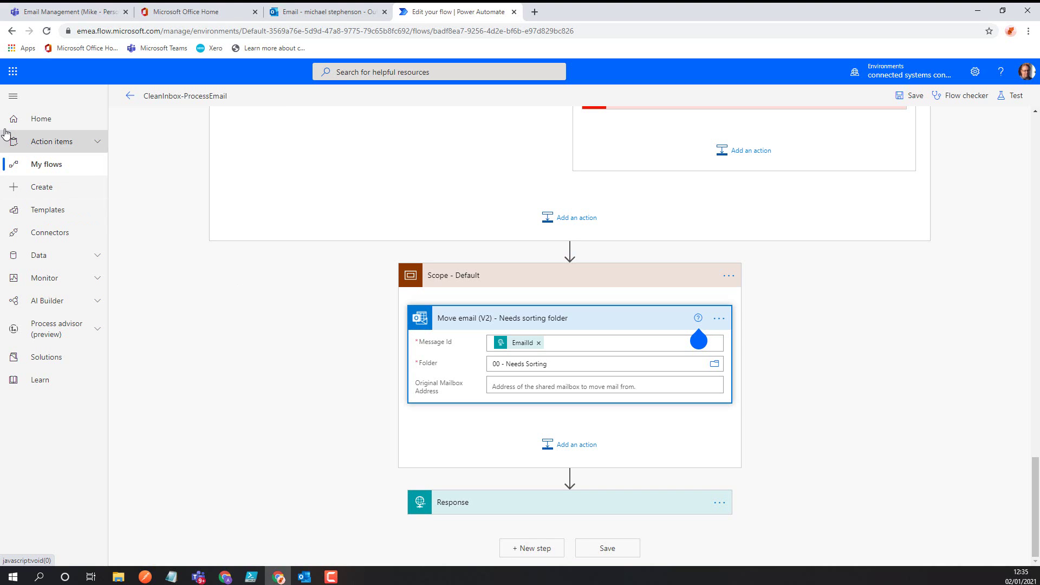
# Open the CleanInbox-GetEmailDomainRouting flow for editing
pyautogui.click(41, 168)
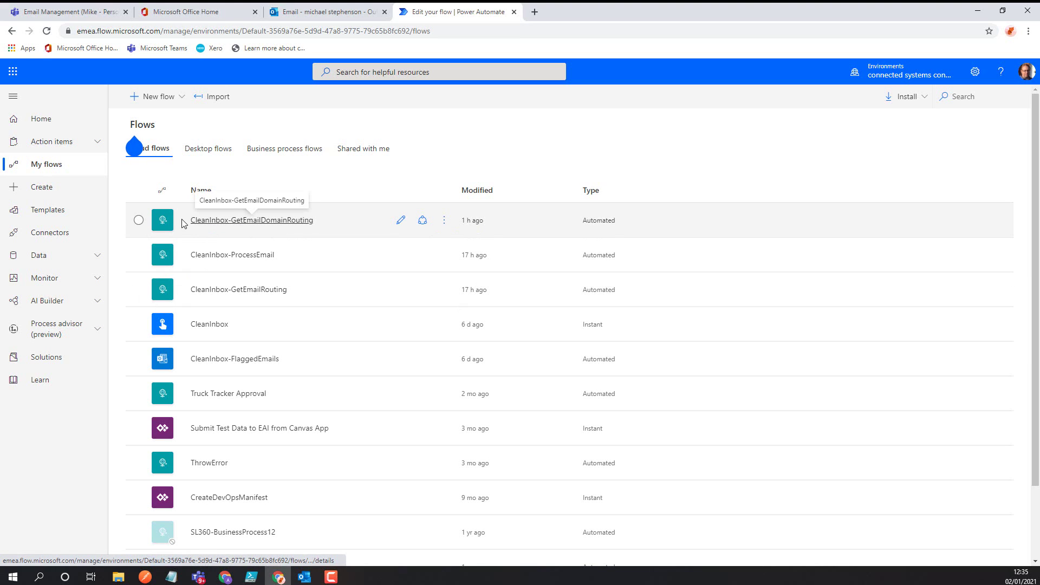
pyautogui.click(222, 222)
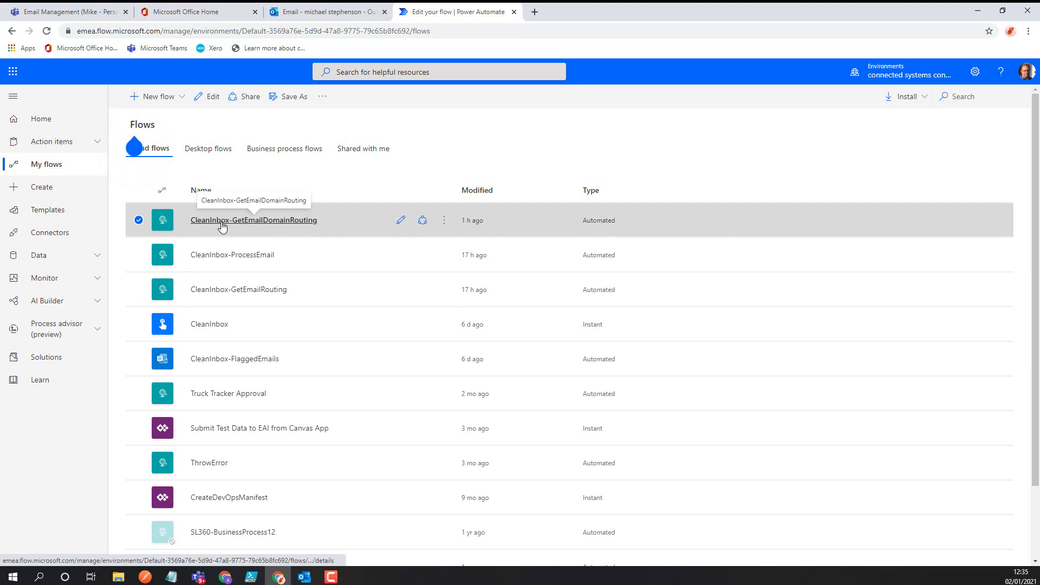
pyautogui.click(126, 103)
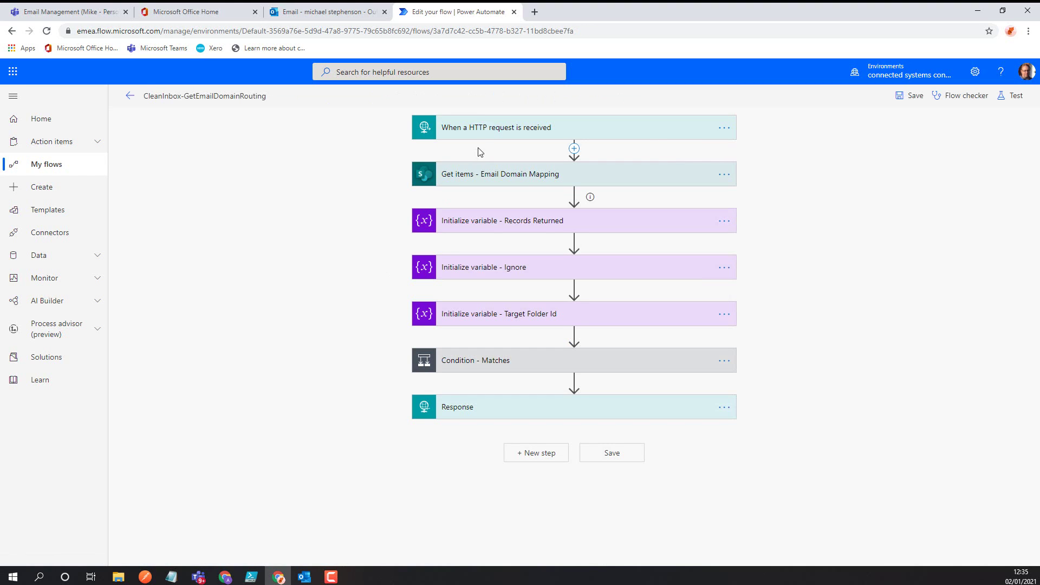
# Expand the When a HTTP request is received trigger and examine the EmailId, FromEmailAddress and FromDomain properties in its request schema
pyautogui.click(481, 127)
pyautogui.click(714, 153)
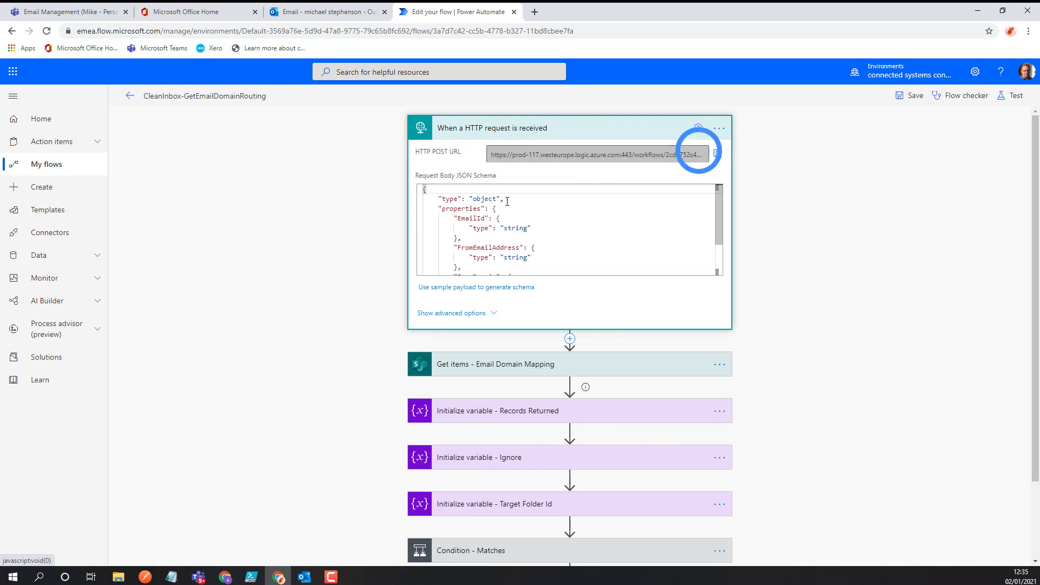
pyautogui.click(465, 218)
pyautogui.doubleClick(488, 248)
pyautogui.scroll(-2, 507, 236)
pyautogui.doubleClick(493, 233)
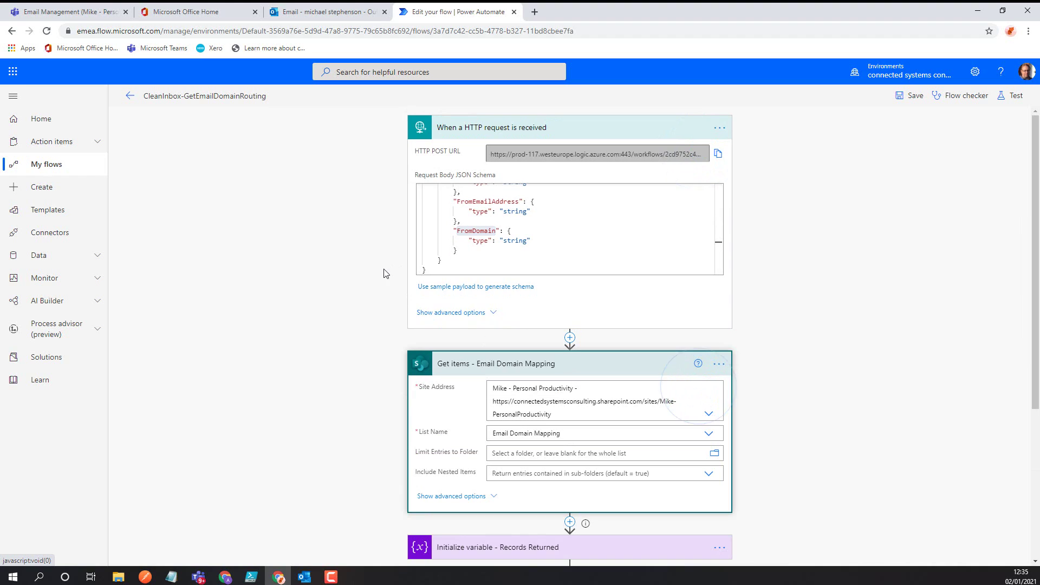
# Show the advanced options of the Get items - Email Domain Mapping action and inspect its filter query
pyautogui.scroll(-3, 386, 271)
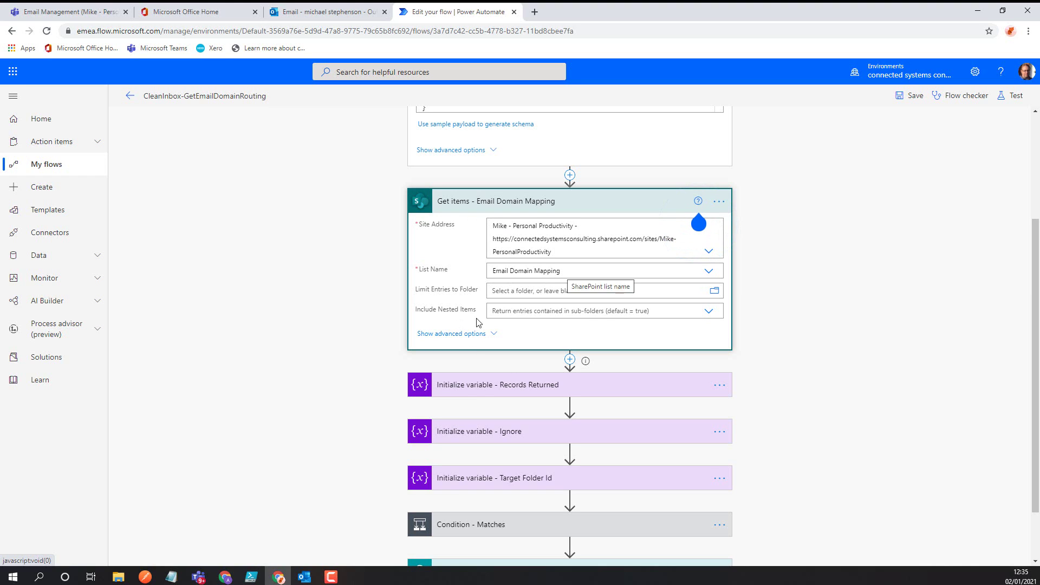
pyautogui.click(454, 333)
pyautogui.scroll(-2, 461, 281)
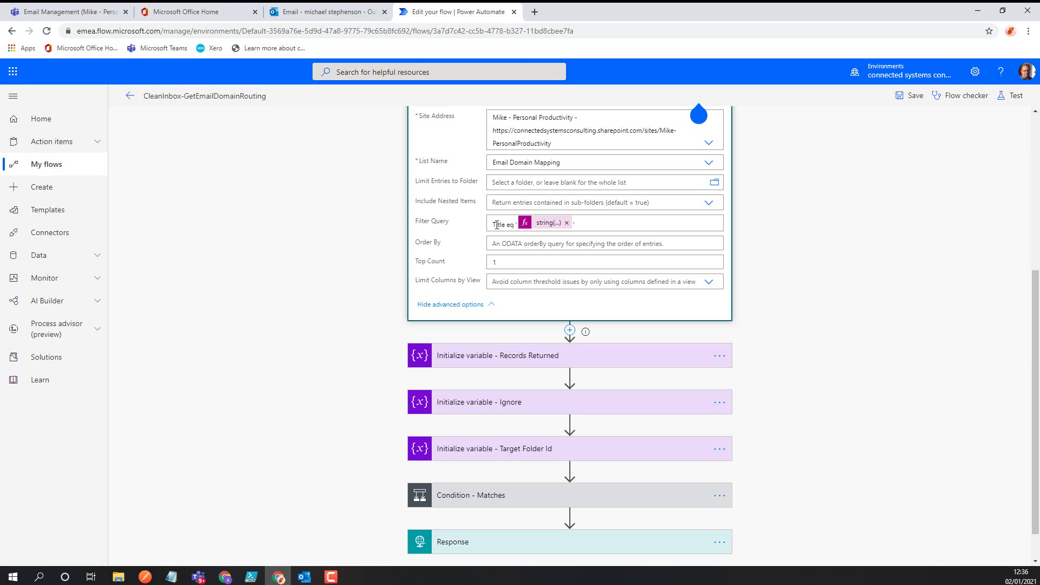
# Expand Condition - Matches and its Apply to each loop, and inspect the Condition - Should Ignore Mapping inside
pyautogui.scroll(-1, 452, 371)
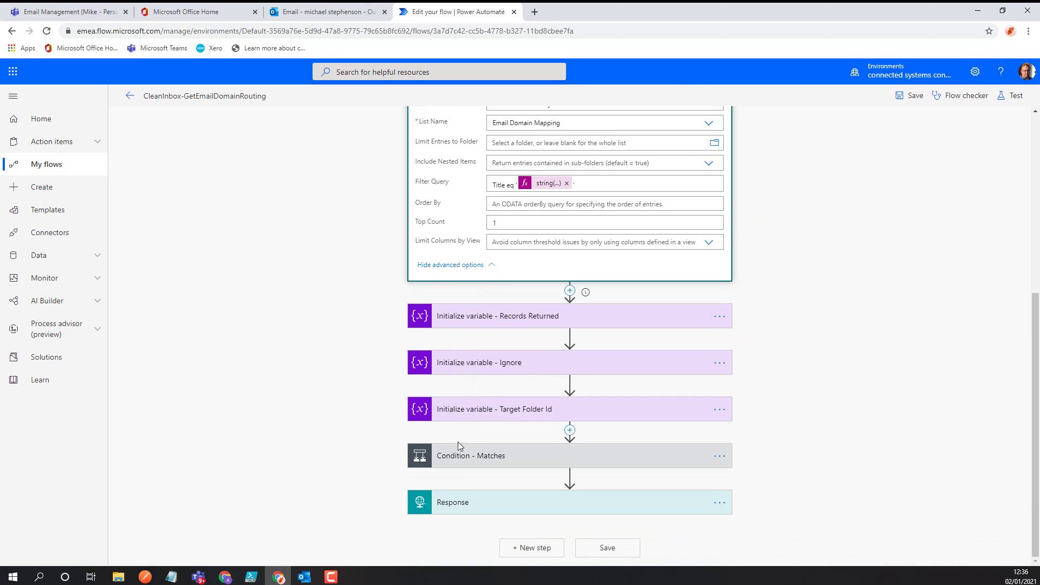
pyautogui.click(457, 463)
pyautogui.scroll(-5, 367, 238)
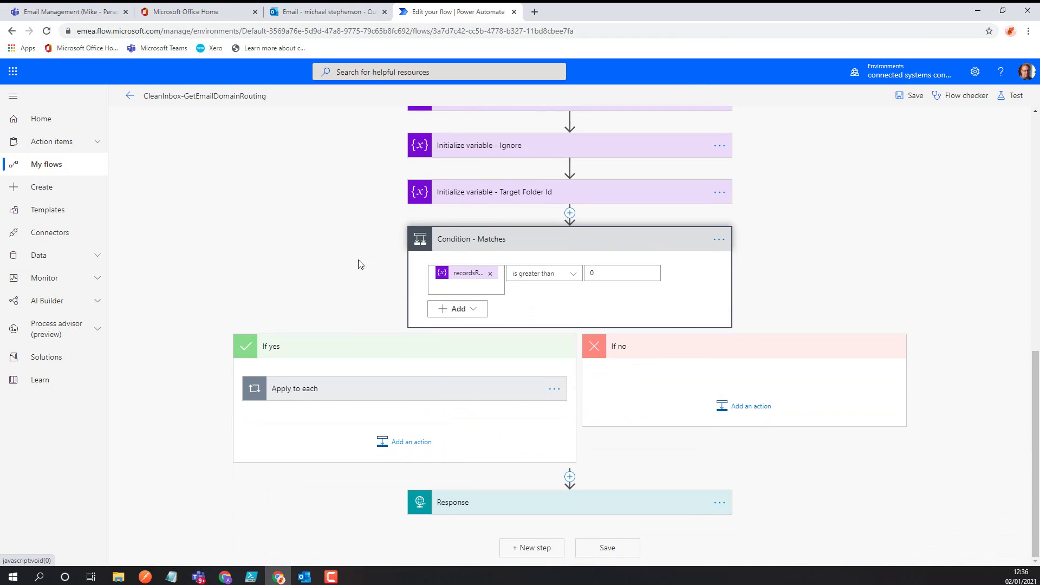
pyautogui.click(340, 401)
pyautogui.scroll(-3, 285, 227)
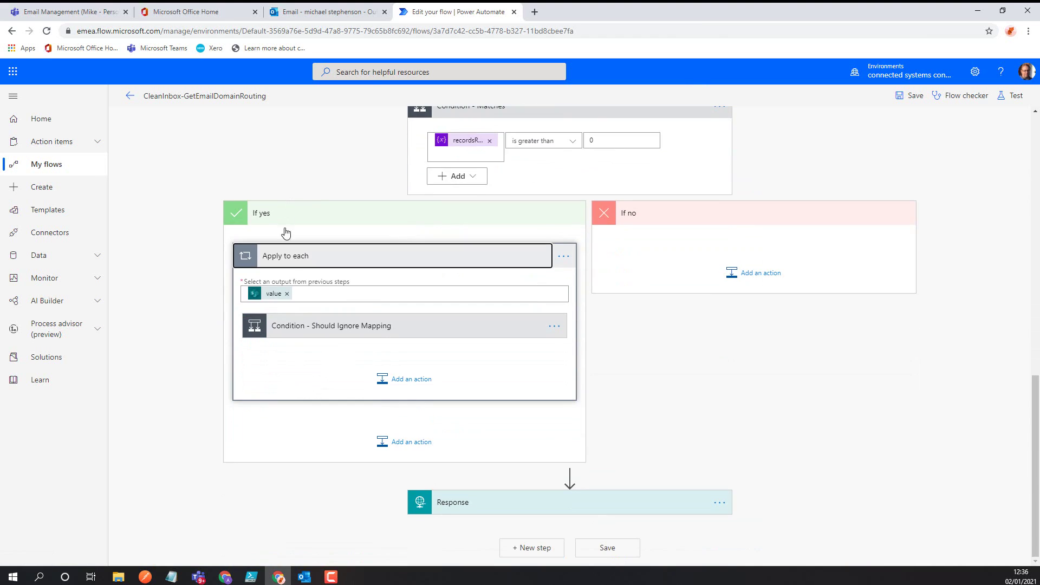
pyautogui.click(299, 328)
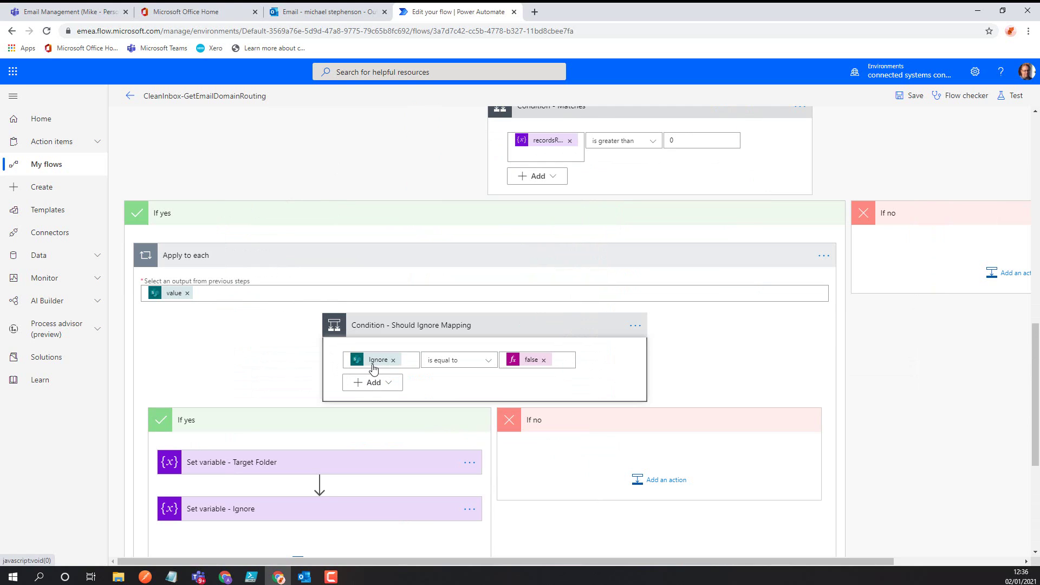
pyautogui.moveTo(373, 369)
# Expand the Set variable - Target Folder and Set variable - Ignore actions and inspect the values they assign
pyautogui.scroll(-5, 360, 328)
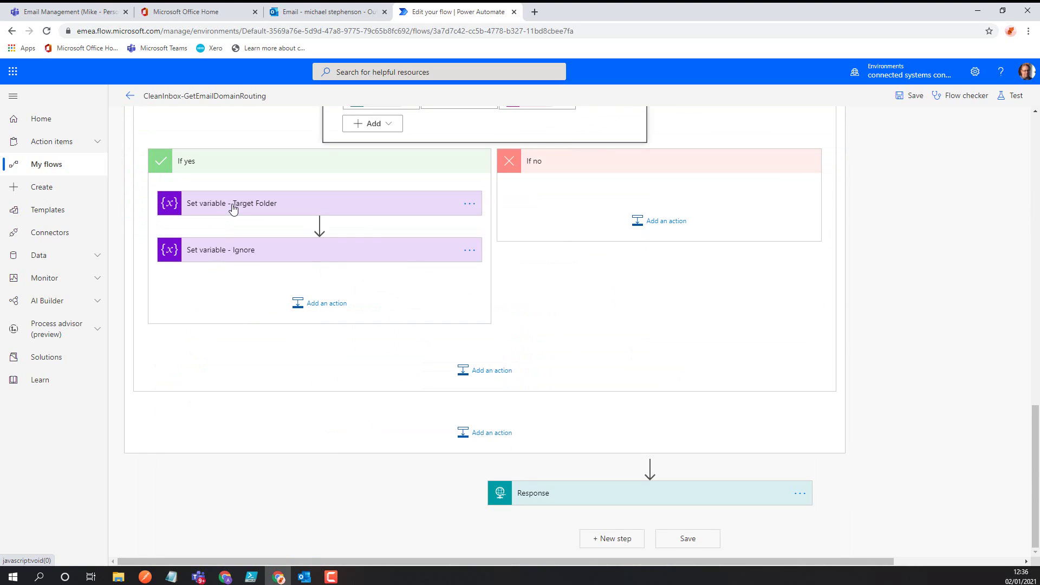
pyautogui.click(233, 204)
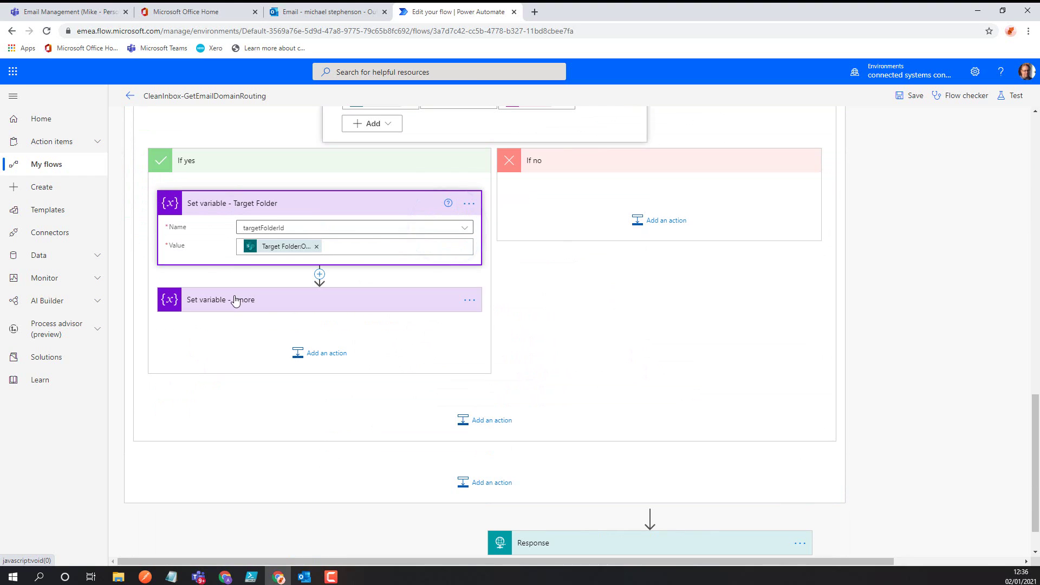
pyautogui.click(234, 299)
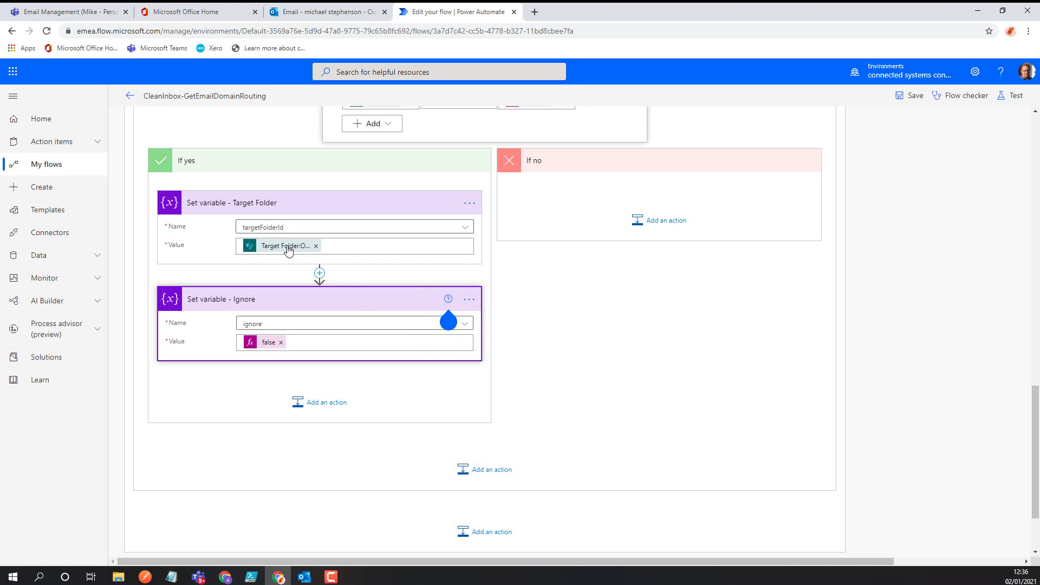
# Expand the Response action of the domain routing flow and examine its status code and body
pyautogui.scroll(-2, 646, 376)
pyautogui.click(592, 494)
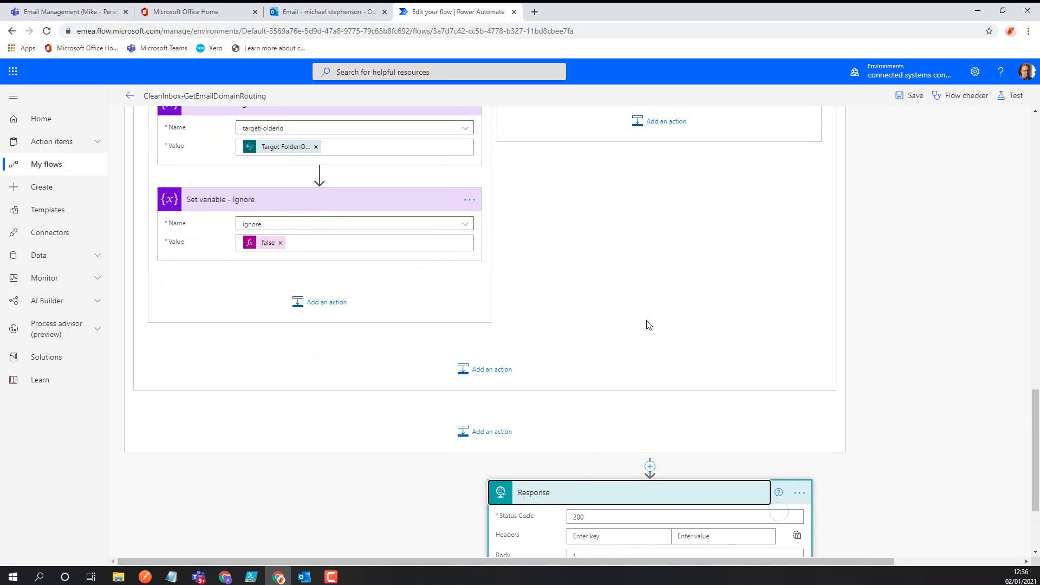
pyautogui.scroll(-3, 699, 374)
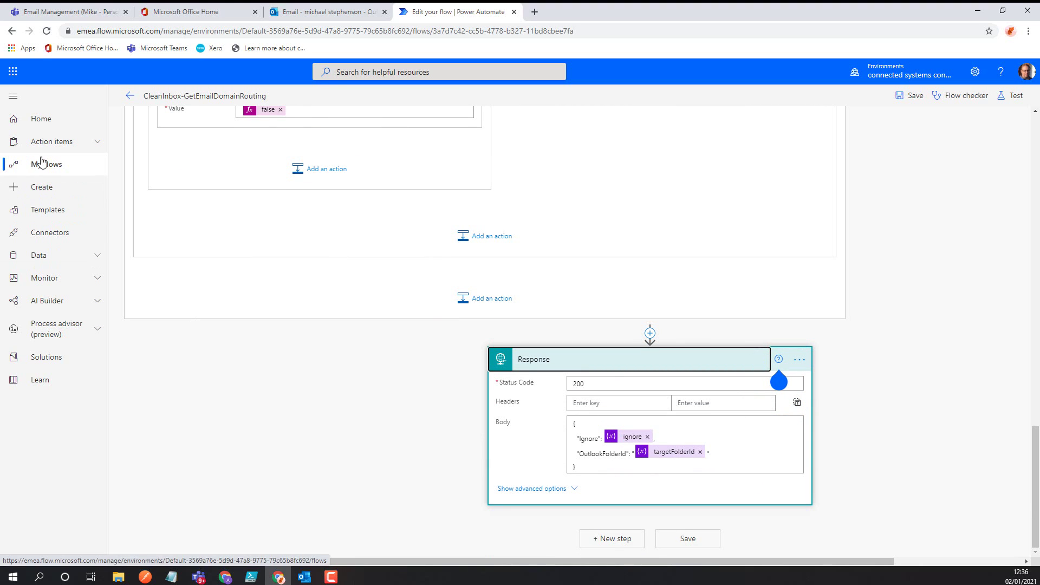
# Leave the domain routing flow and open the CleanInbox-GetEmailRouting flow for editing
pyautogui.click(130, 95)
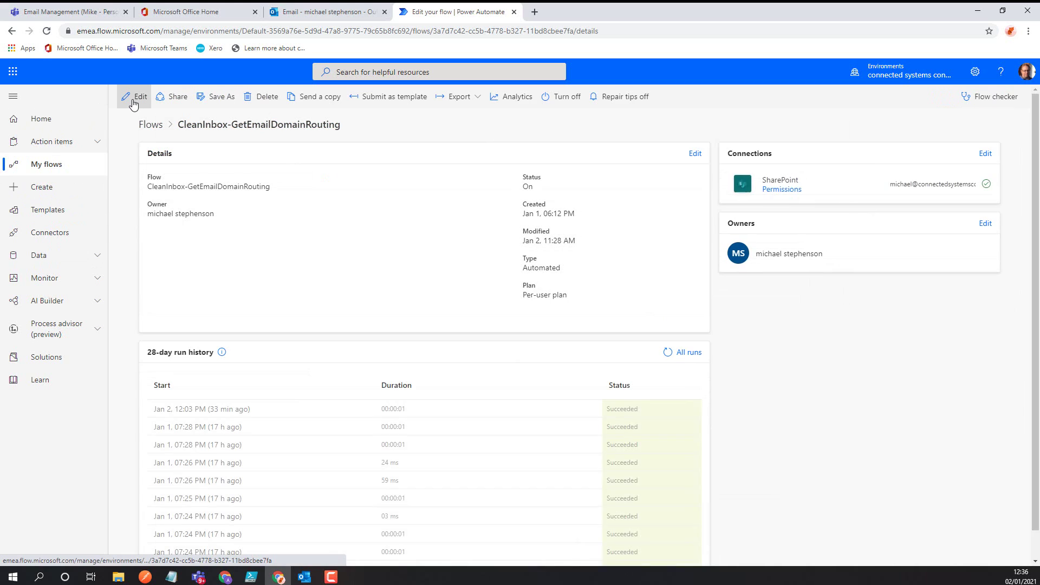
pyautogui.click(54, 168)
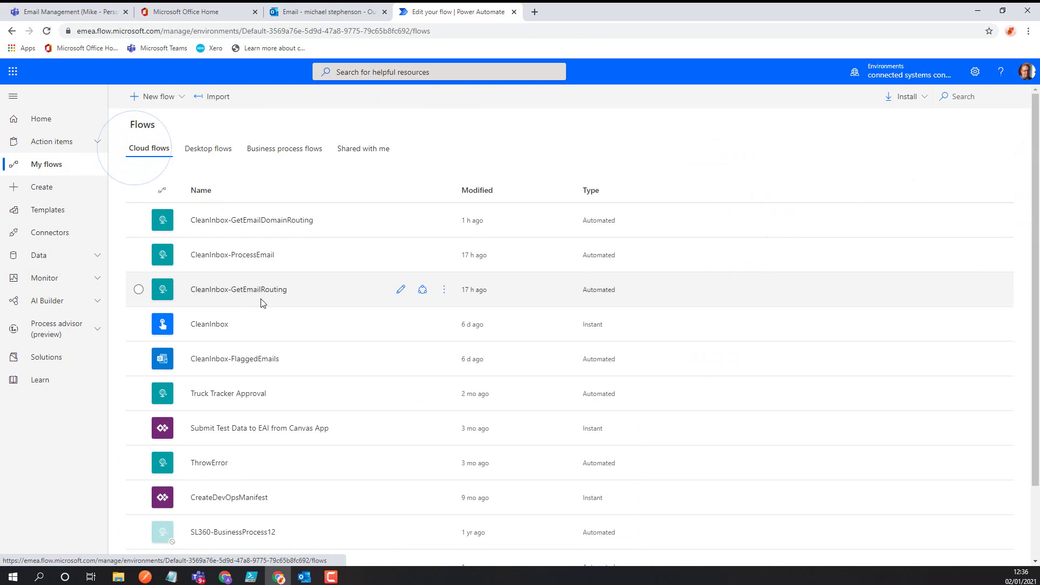
pyautogui.click(252, 293)
pyautogui.click(140, 98)
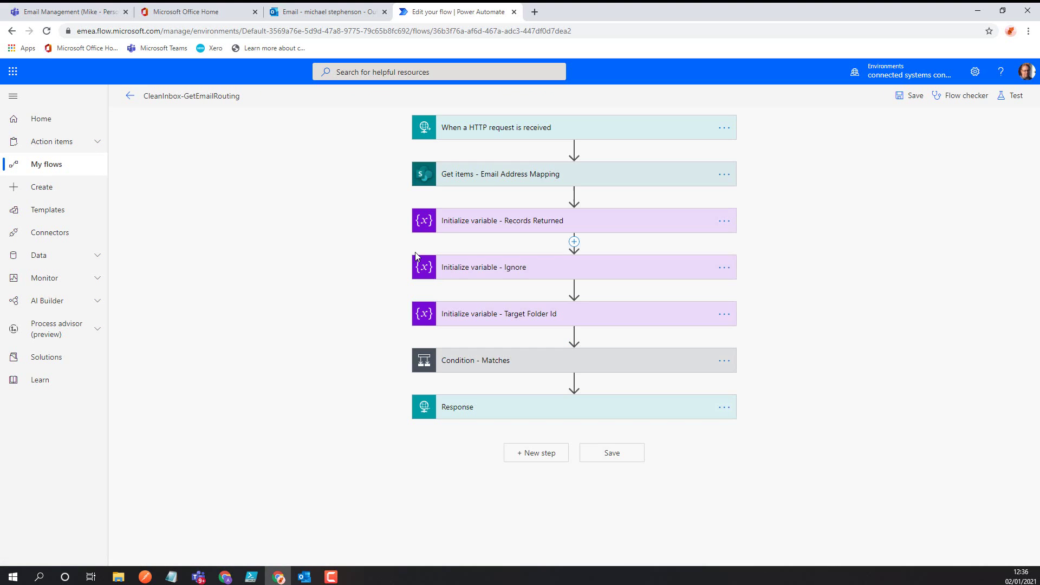
# Inspect the HTTP trigger's request schema and the Get items - Email Address Mapping action, including the filter query in its advanced options
pyautogui.click(488, 179)
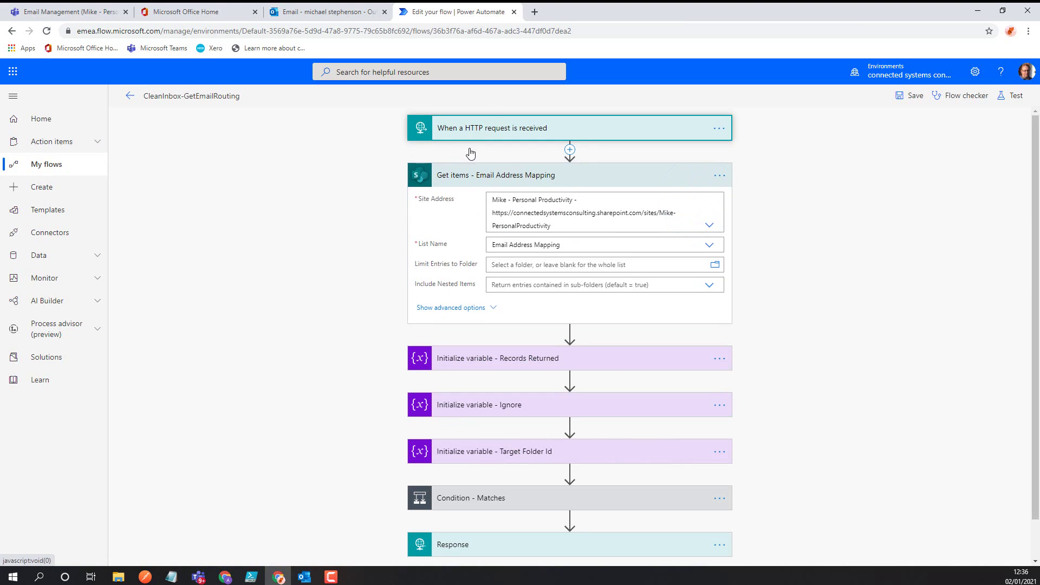
pyautogui.click(470, 138)
pyautogui.scroll(-5, 457, 216)
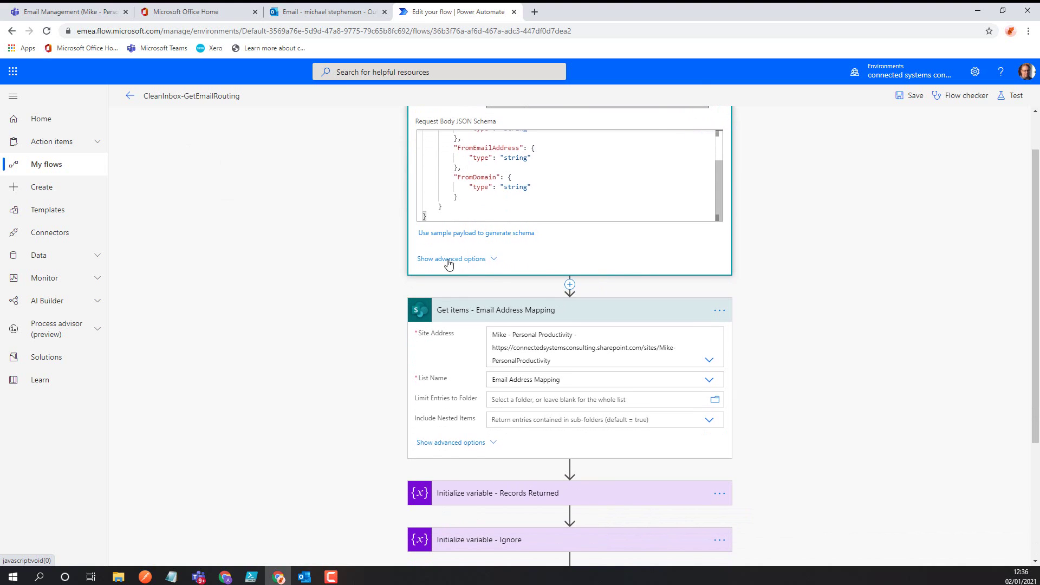
pyautogui.click(447, 443)
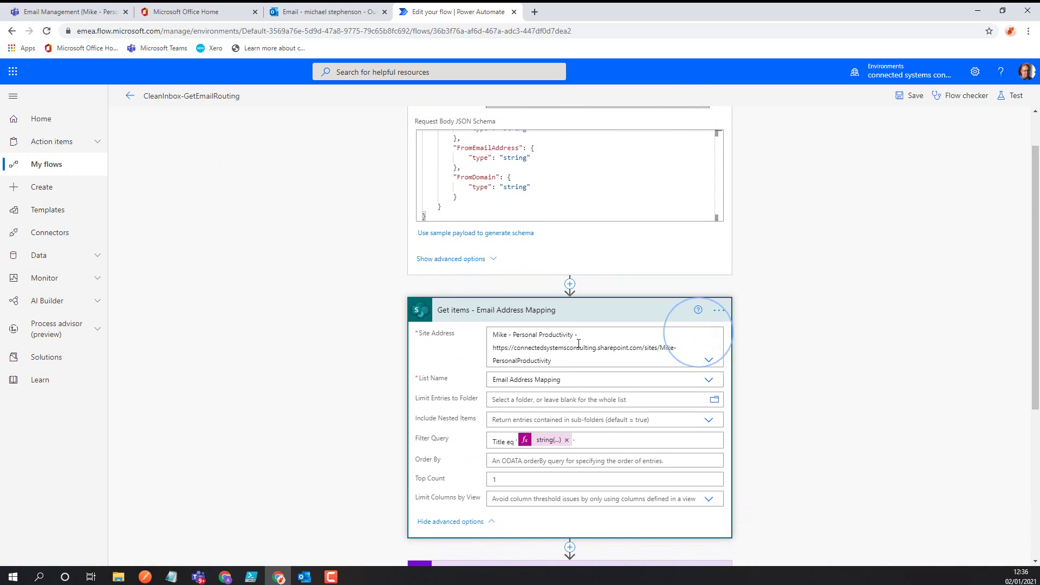
pyautogui.scroll(-2, 582, 335)
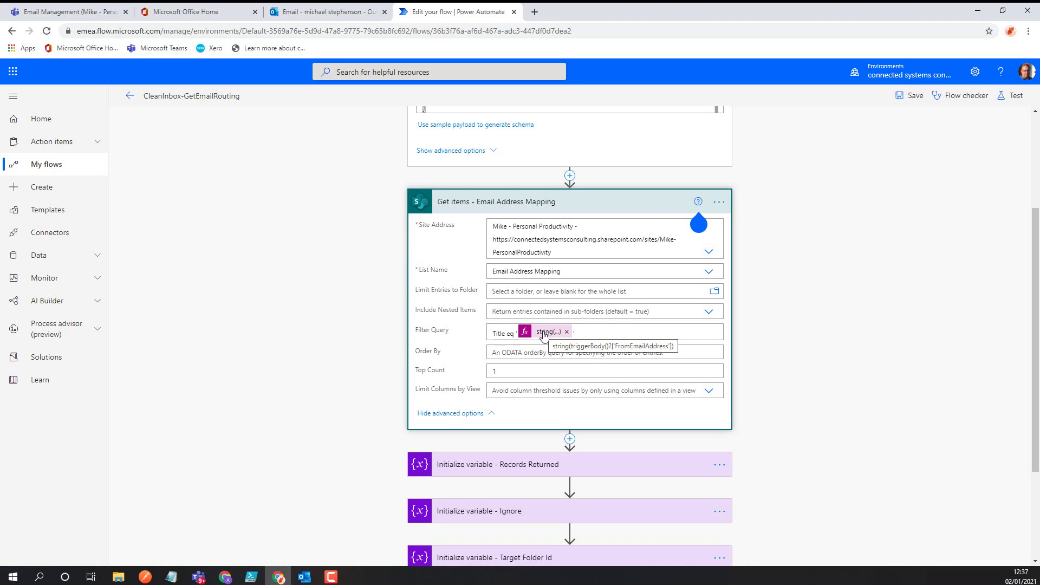
# Expand Condition - Matches and check how the Initialize variable - Records Returned action calculates the recordsReturned value it tests
pyautogui.scroll(-3, 379, 249)
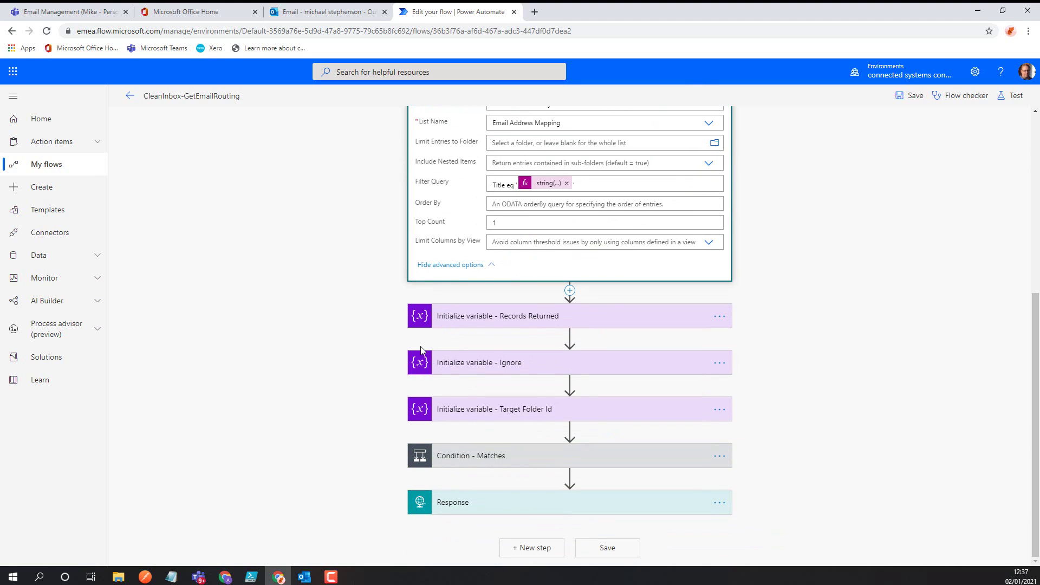
pyautogui.click(471, 457)
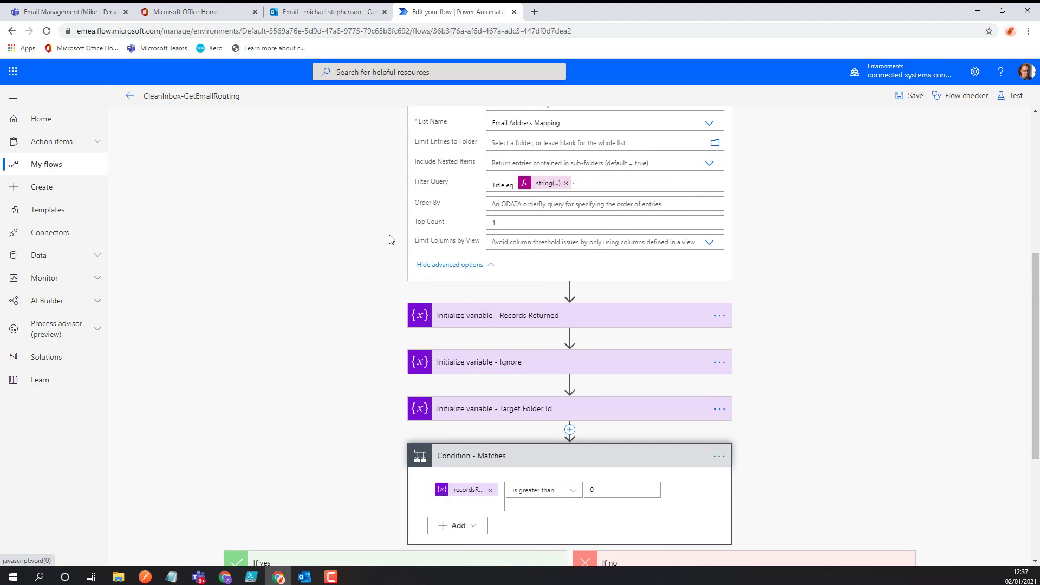
pyautogui.scroll(-4, 381, 237)
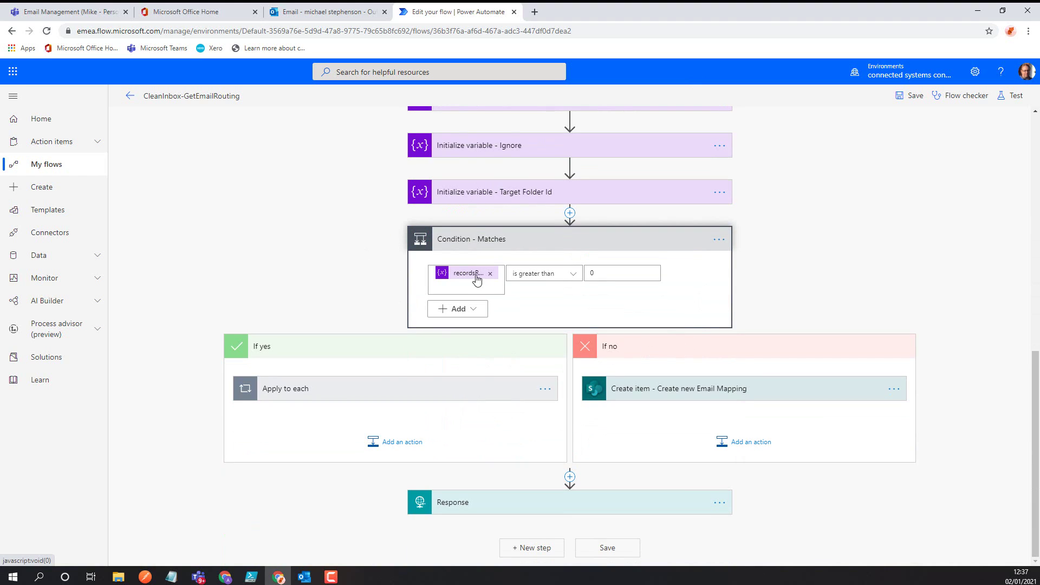
pyautogui.scroll(2, 542, 227)
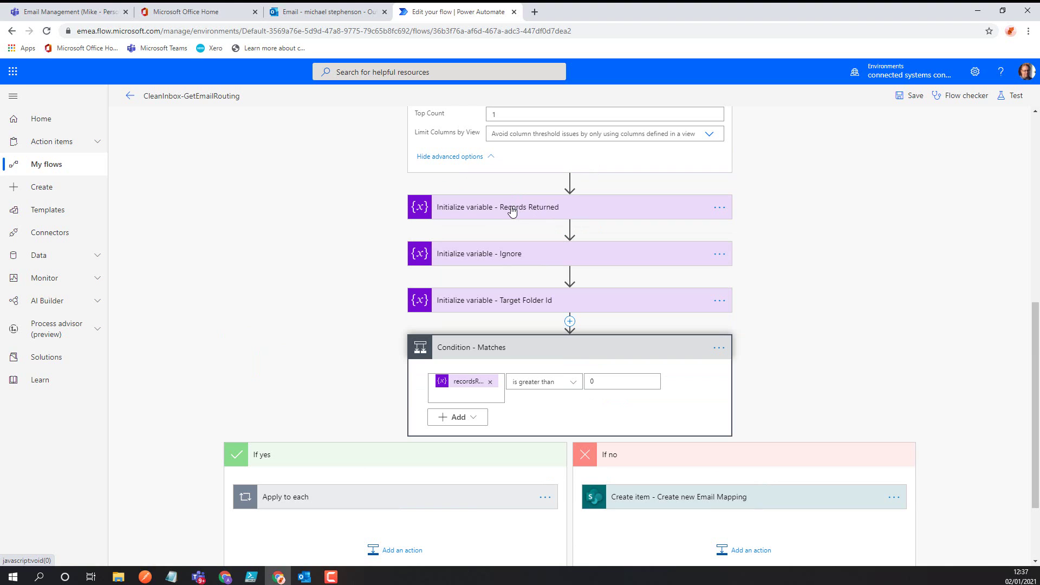
pyautogui.click(504, 209)
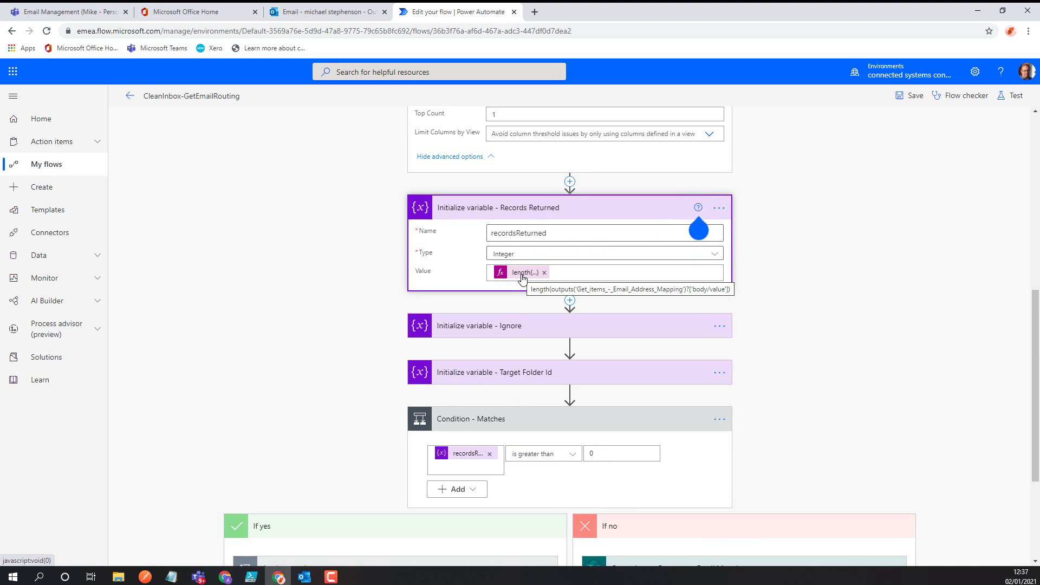
pyautogui.click(477, 207)
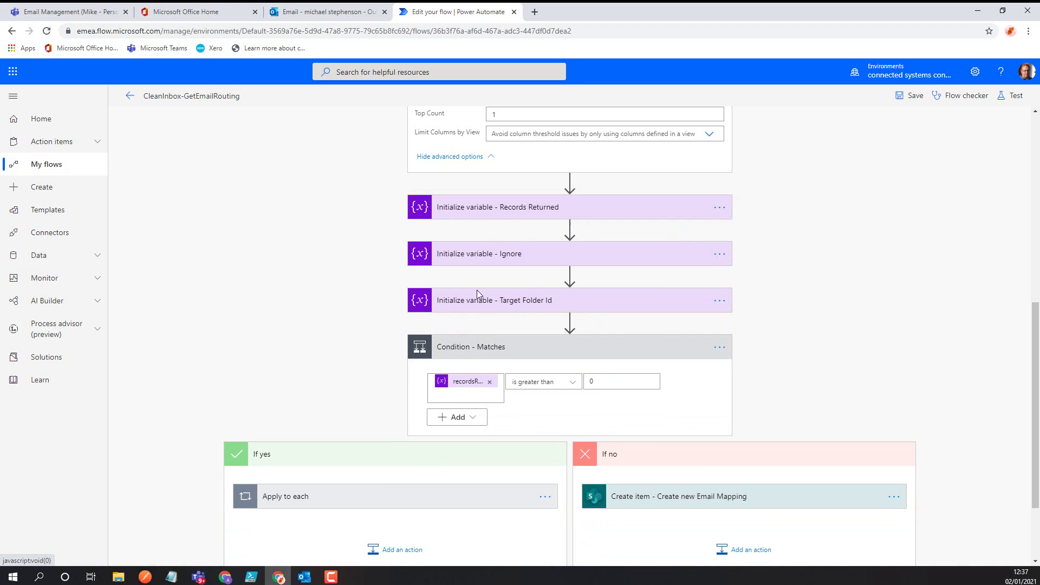
# Inspect the Create item - Create new Email Mapping action in the If no branch of Condition - Matches, and collapse it again
pyautogui.scroll(-2, 685, 388)
pyautogui.click(679, 391)
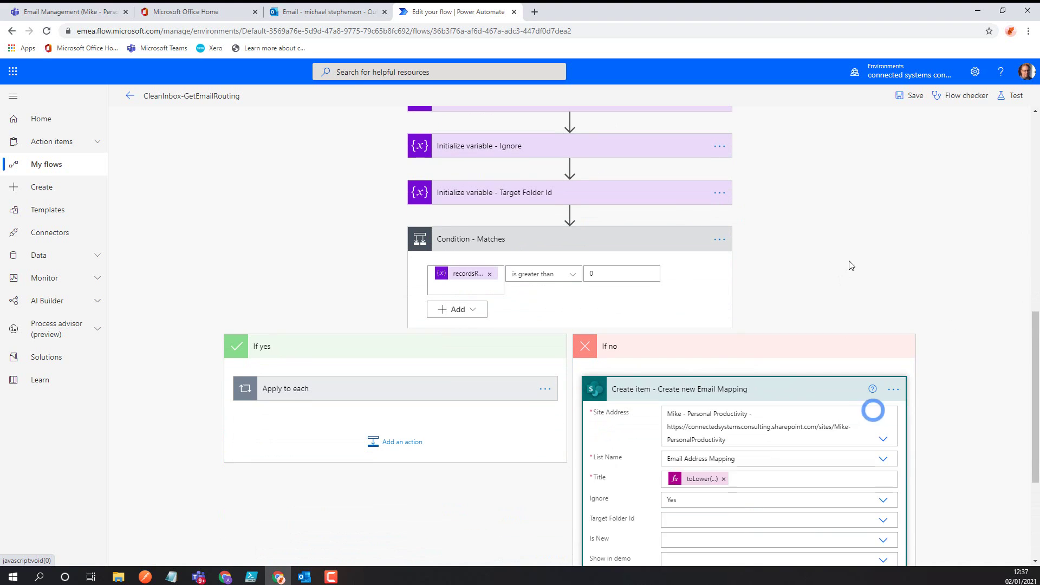
pyautogui.scroll(-2, 850, 261)
pyautogui.scroll(-1, 850, 262)
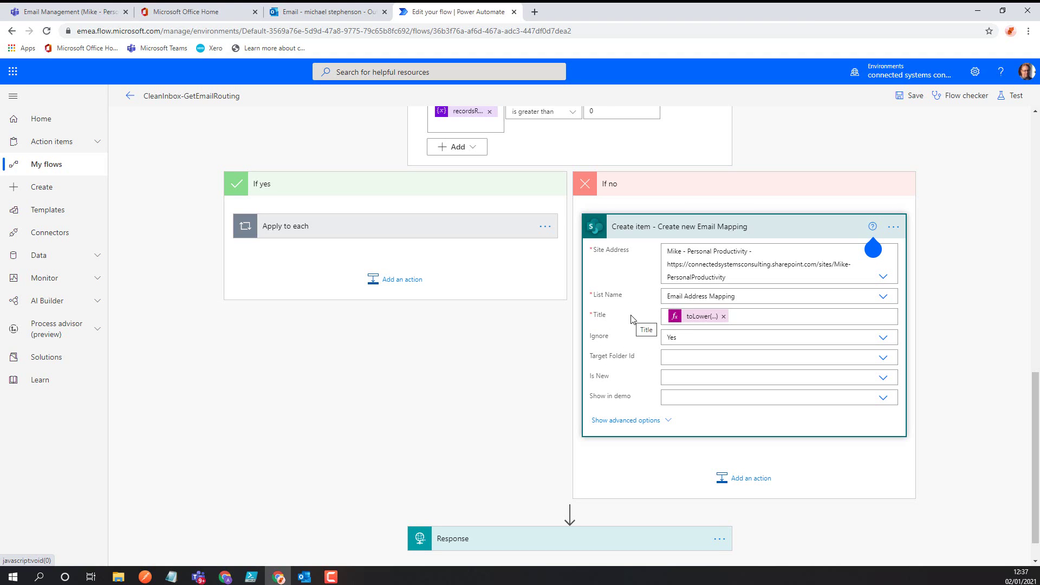
pyautogui.click(640, 231)
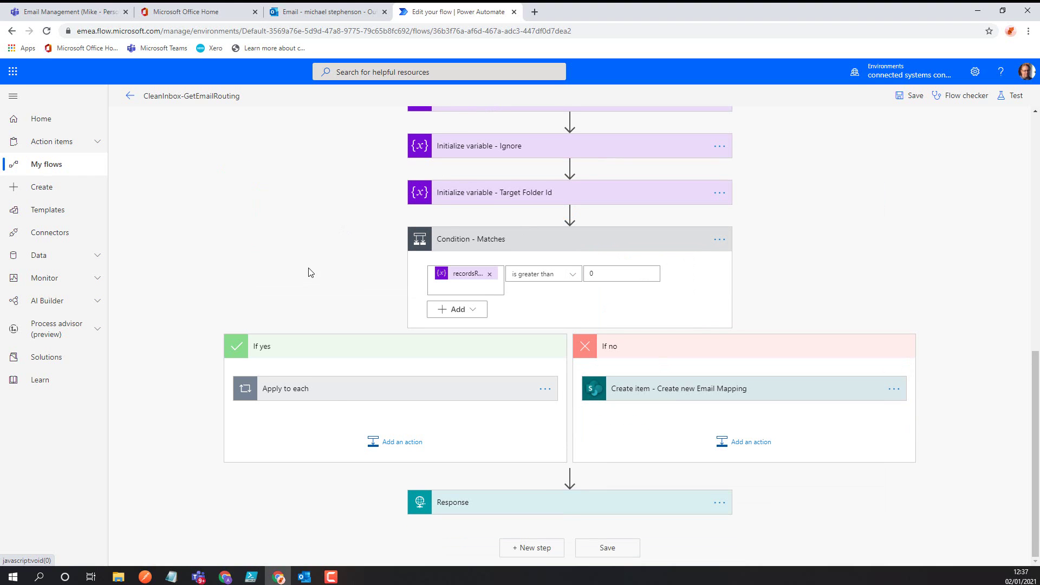
# Expand the Apply to each loop and Condition - Should Ignore Mapping, and inspect the Set variable - Target Folder action in its If yes branch
pyautogui.click(328, 389)
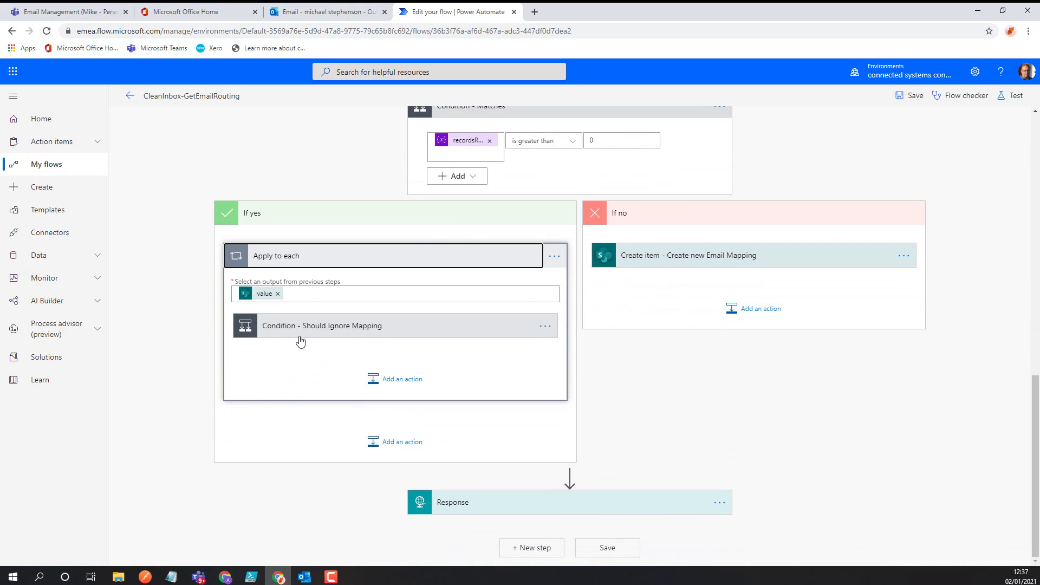
pyautogui.click(322, 315)
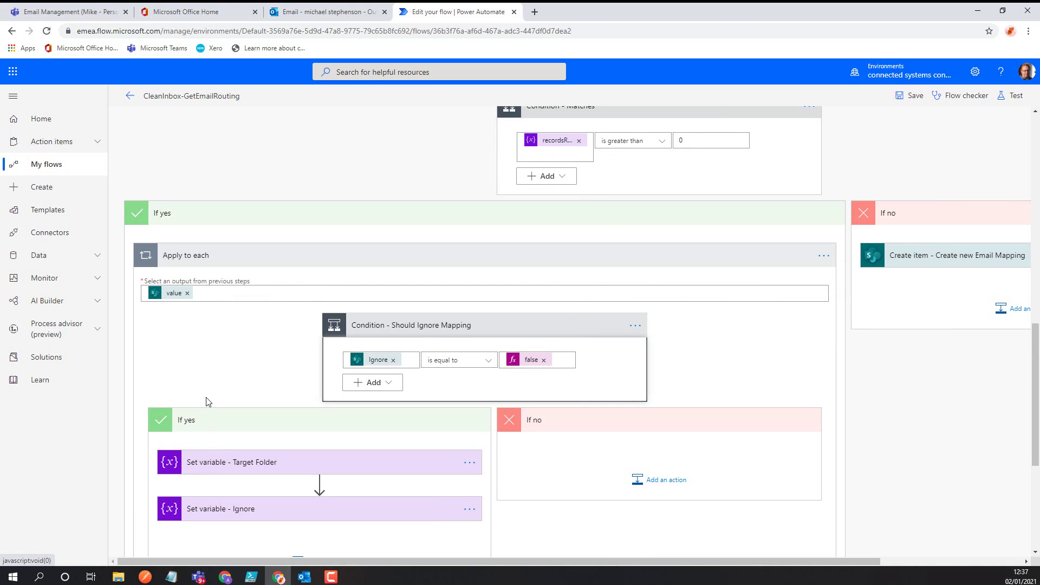
pyautogui.scroll(-4, 254, 415)
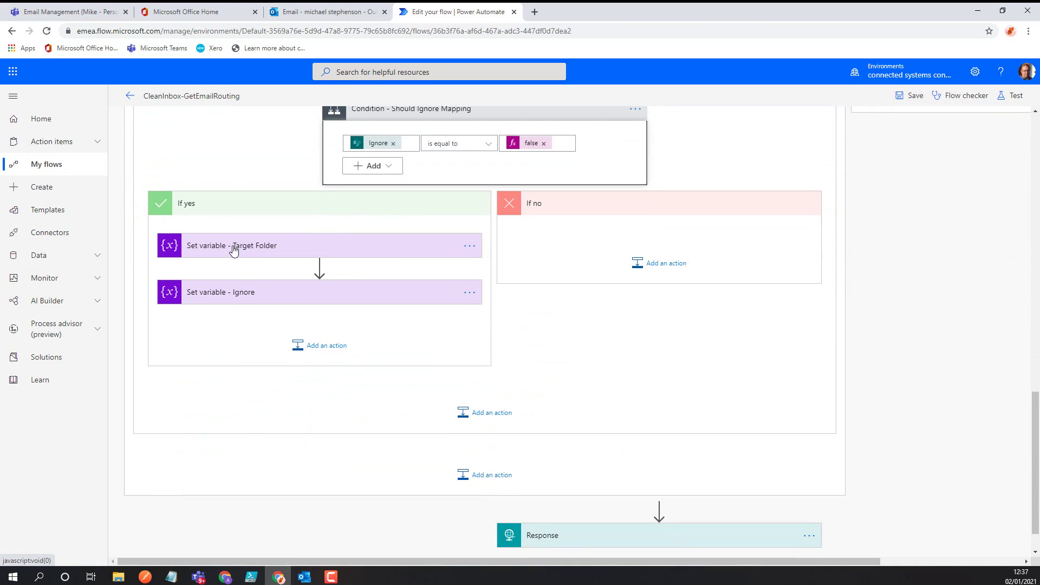
pyautogui.click(234, 248)
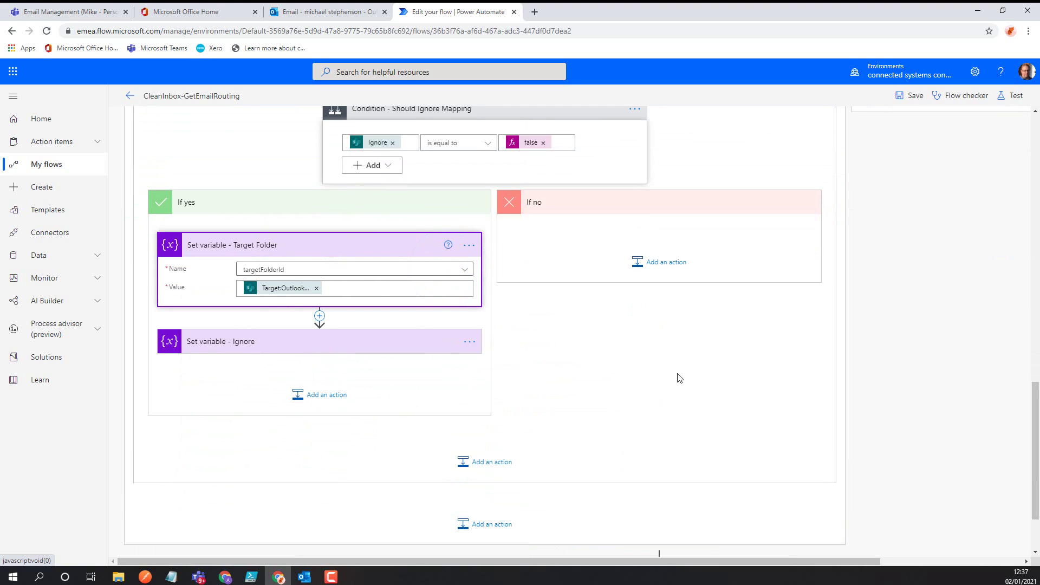
pyautogui.scroll(-1, 753, 374)
pyautogui.scroll(3, 652, 339)
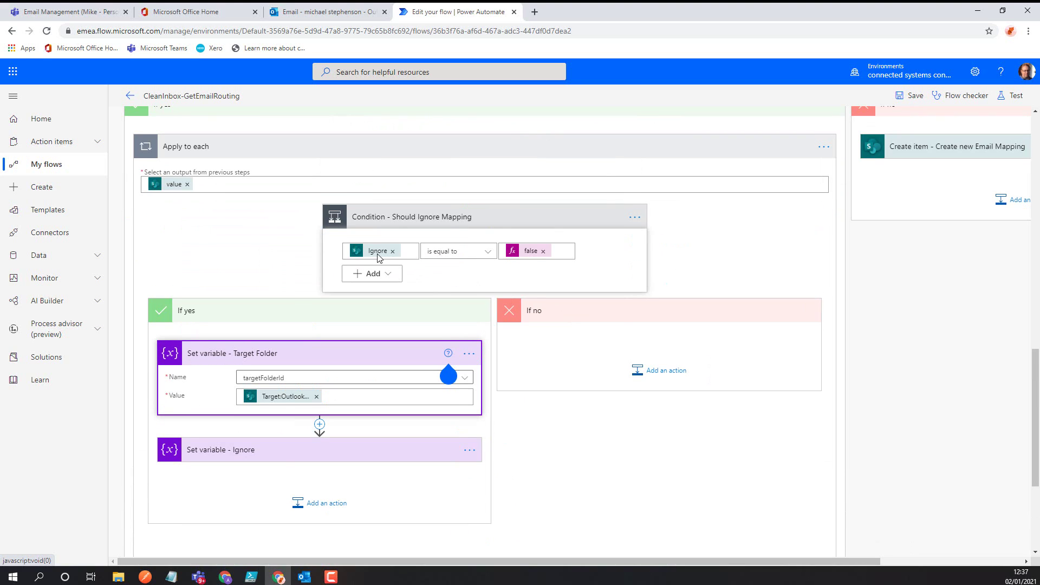
pyautogui.scroll(-4, 588, 423)
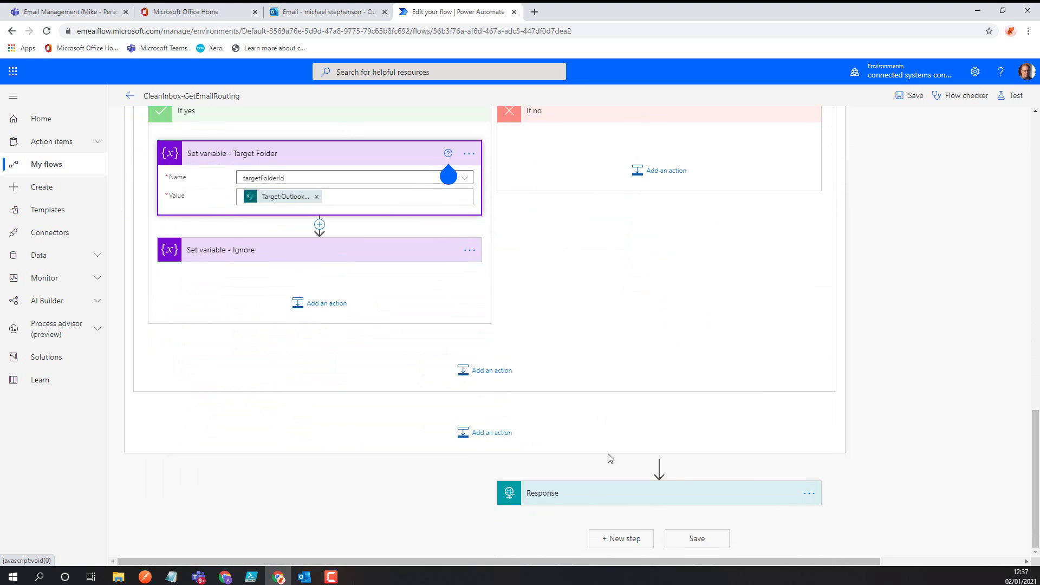
# Inspect the status code and body of the Response action, and return to the list of flows
pyautogui.click(584, 503)
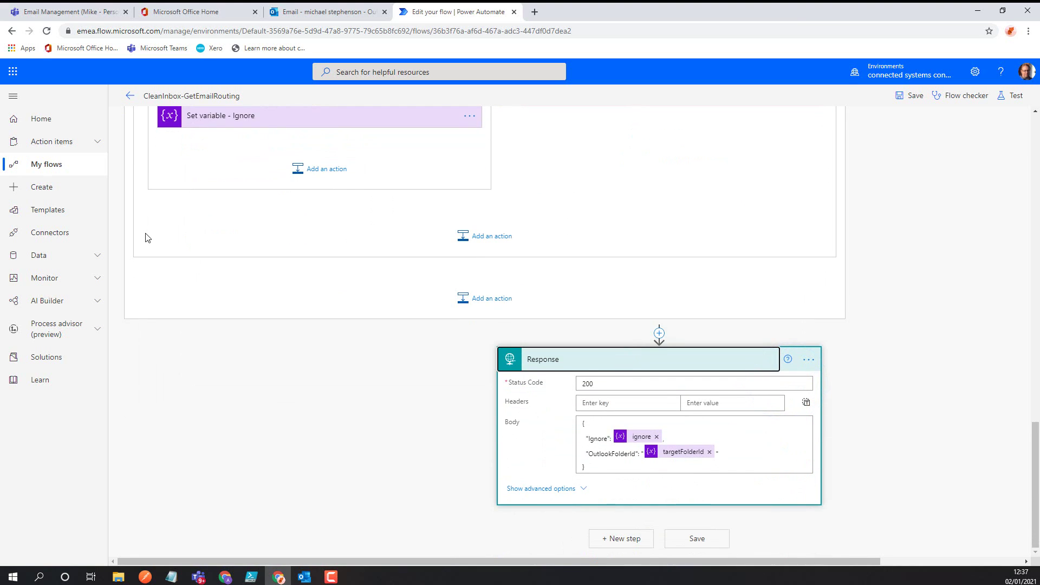
pyautogui.scroll(1, 144, 237)
pyautogui.click(72, 172)
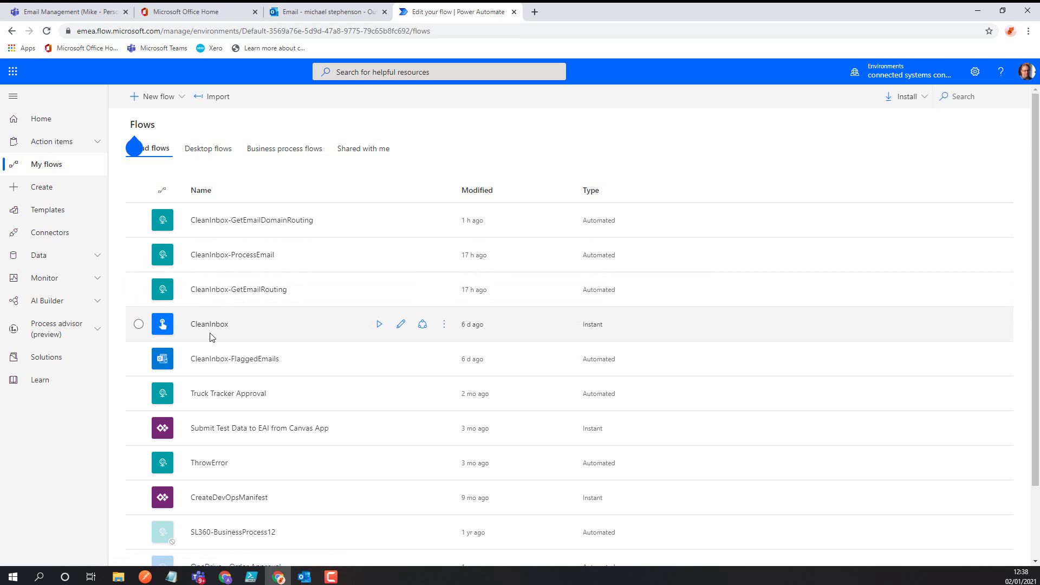
# Check the Outlook inbox, run the CleanInbox flow and follow the run in its refreshed run history
pyautogui.click(300, 8)
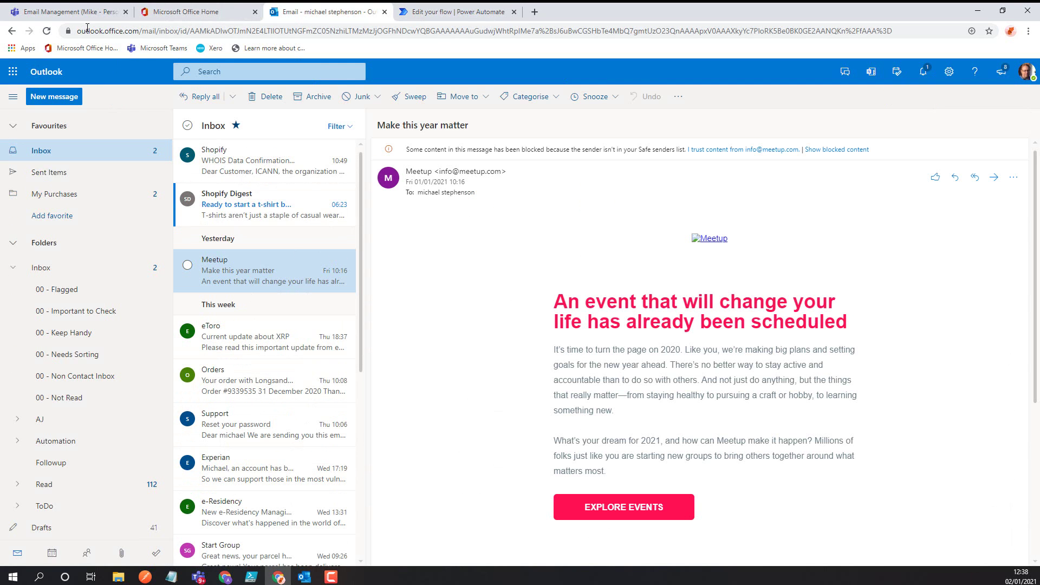
pyautogui.click(432, 12)
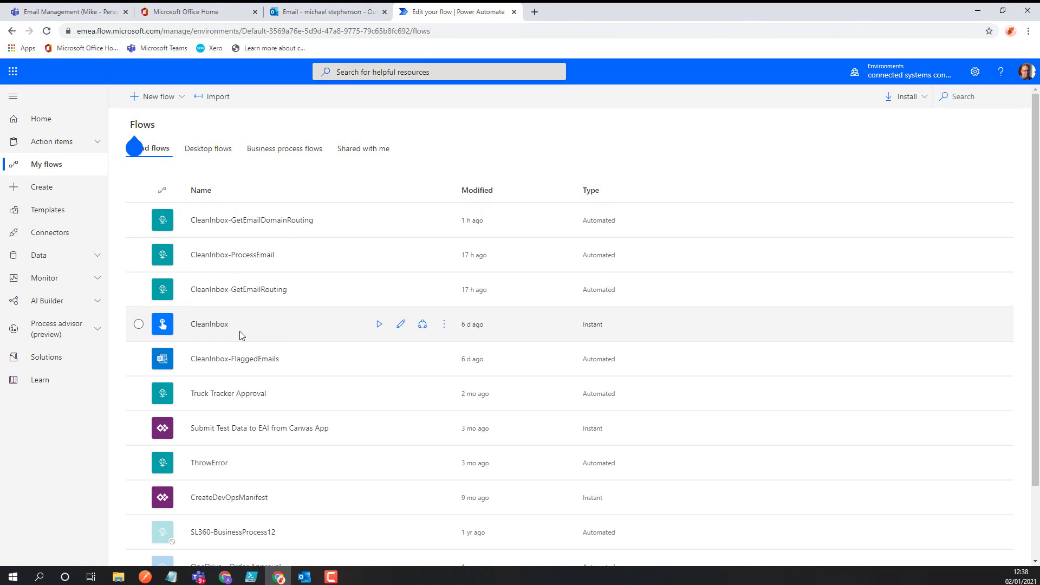
pyautogui.click(379, 325)
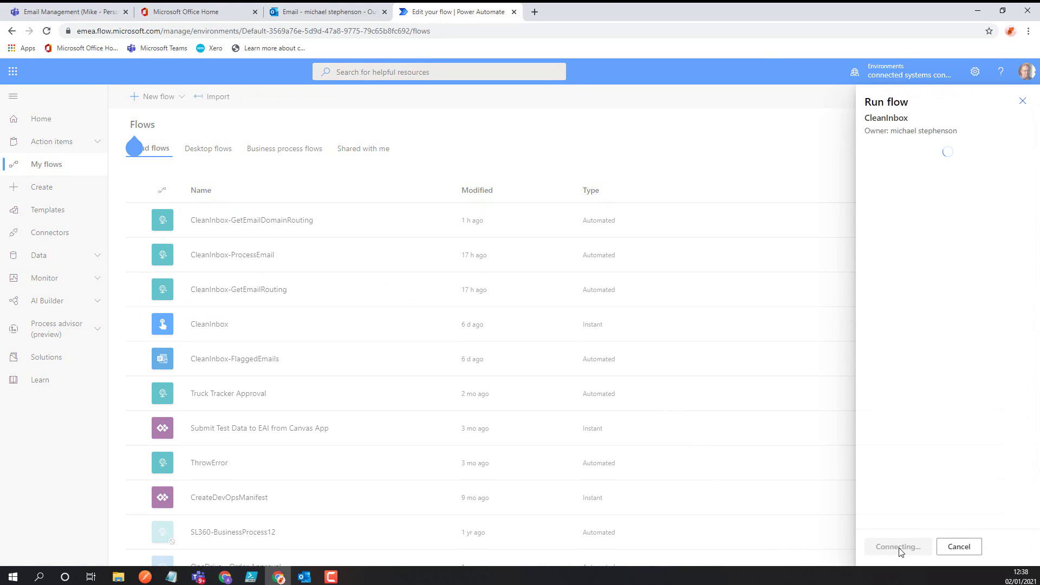
pyautogui.click(900, 552)
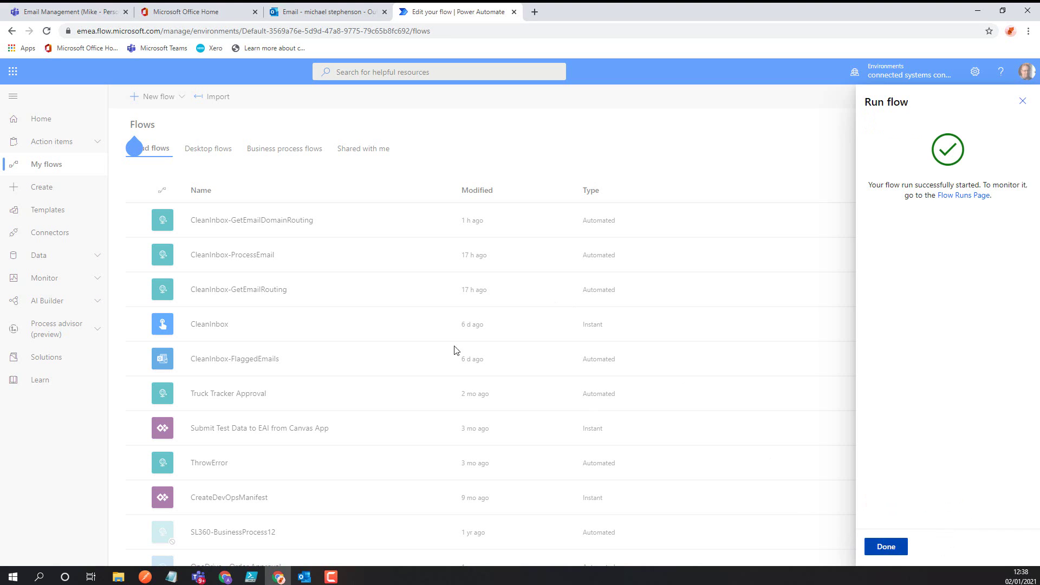
pyautogui.click(596, 420)
pyautogui.click(212, 325)
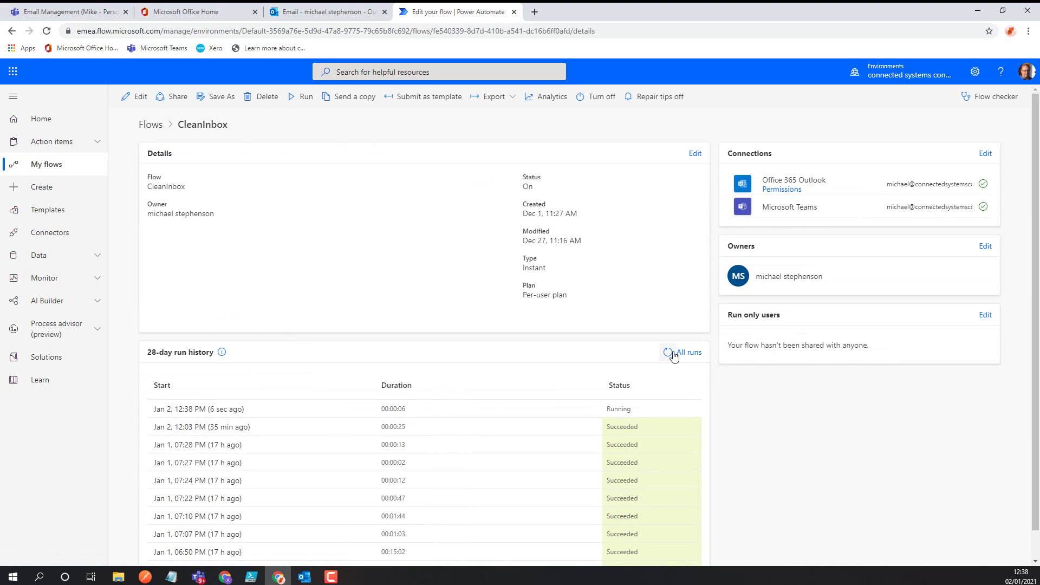
pyautogui.click(671, 355)
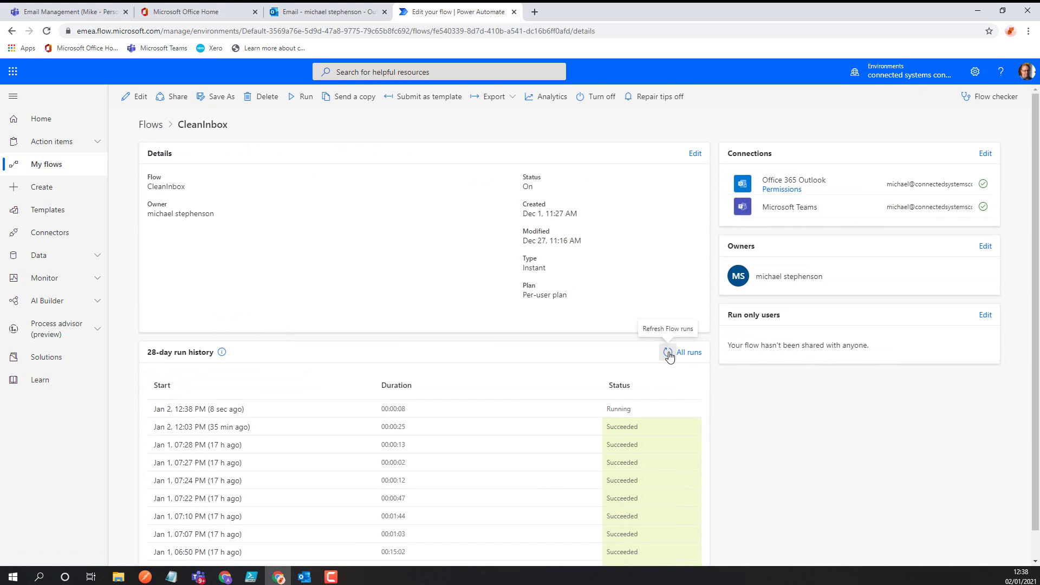
# Switch to the Outlook inbox to review the emails left there, and open the Shopify Digest email
pyautogui.click(324, 16)
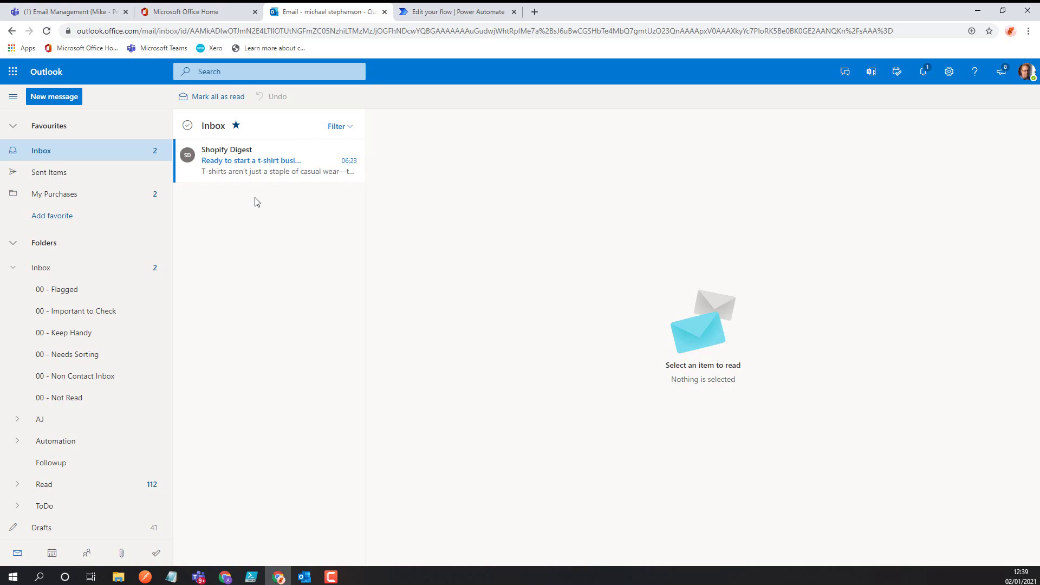
pyautogui.click(272, 167)
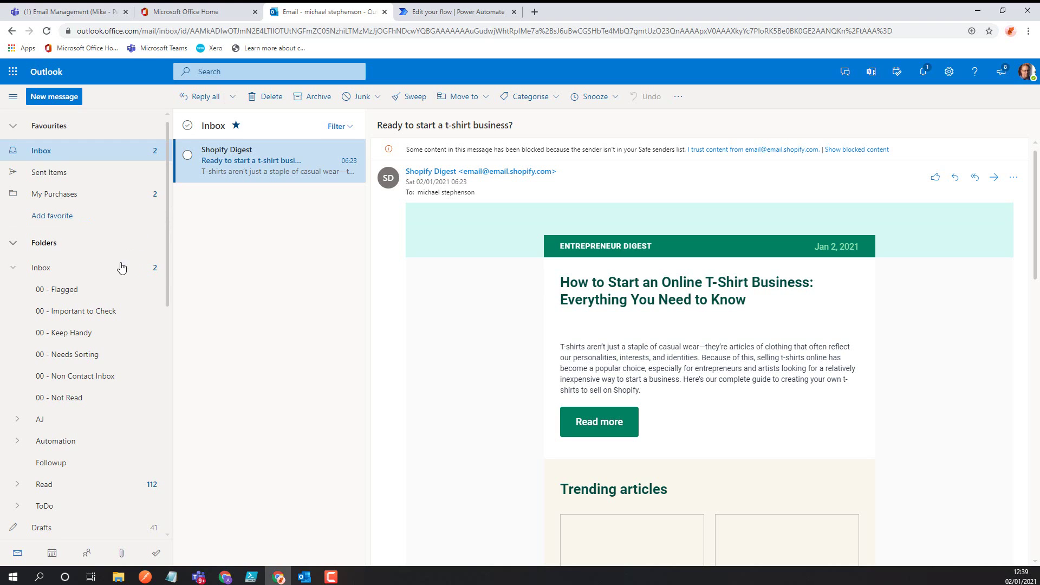
# Examine the Ring Alarm and HMRC help and support emails in the 00 - Needs Sorting folder, and return to the Inbox
pyautogui.click(61, 359)
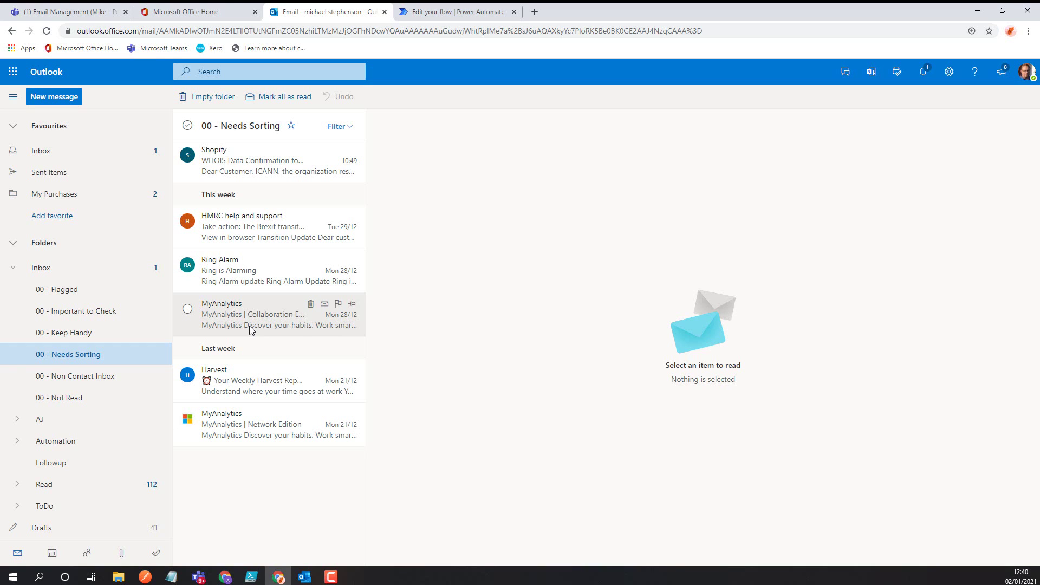
pyautogui.click(278, 437)
pyautogui.click(242, 276)
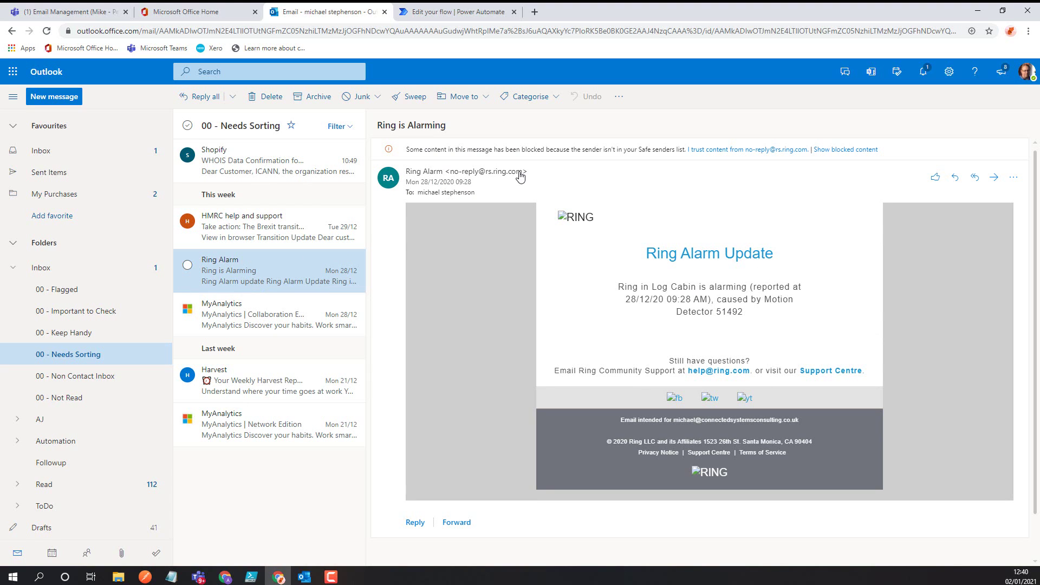
pyautogui.moveTo(507, 180)
pyautogui.click(248, 240)
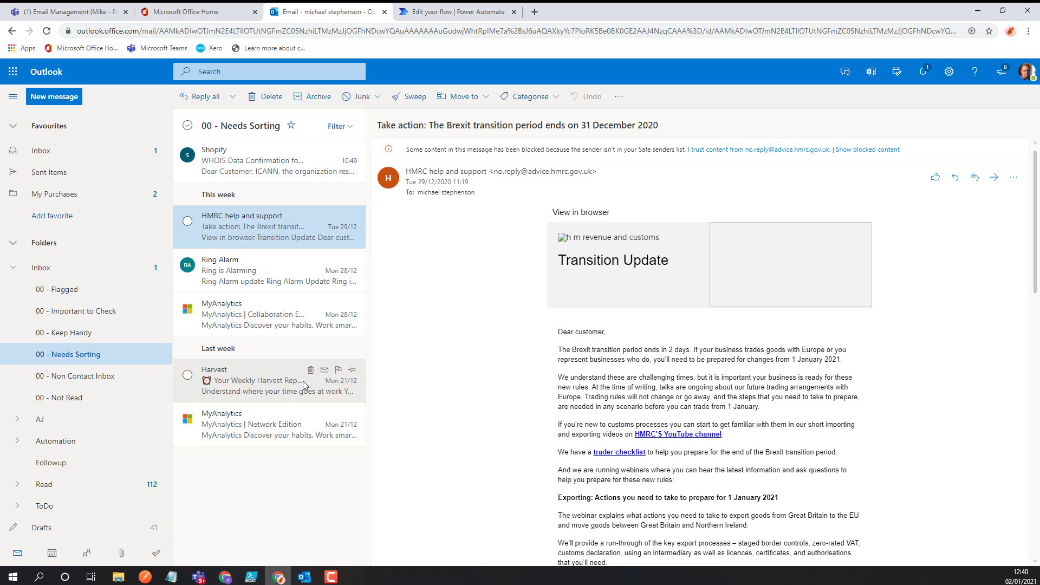
pyautogui.click(95, 270)
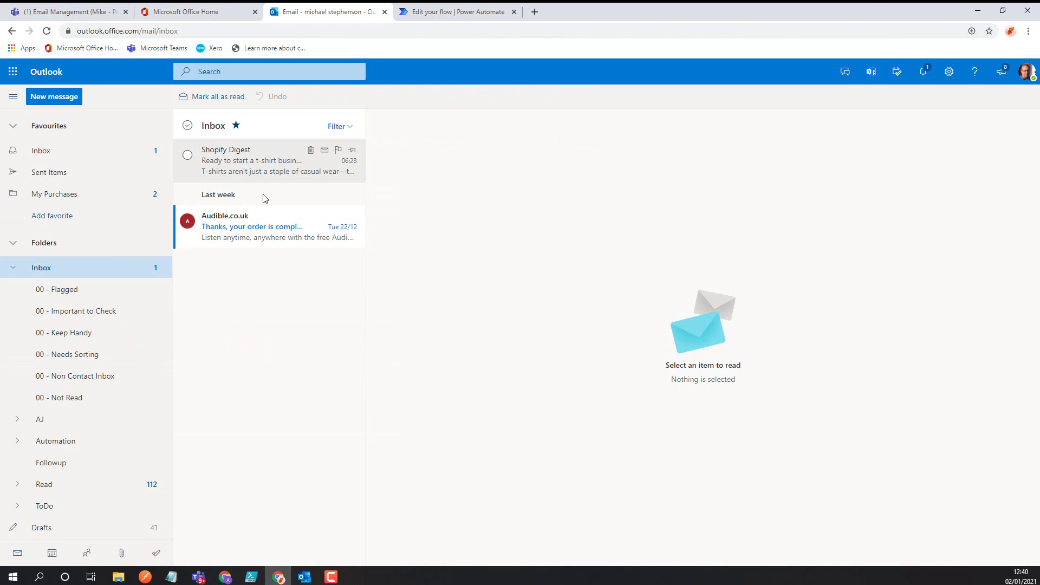